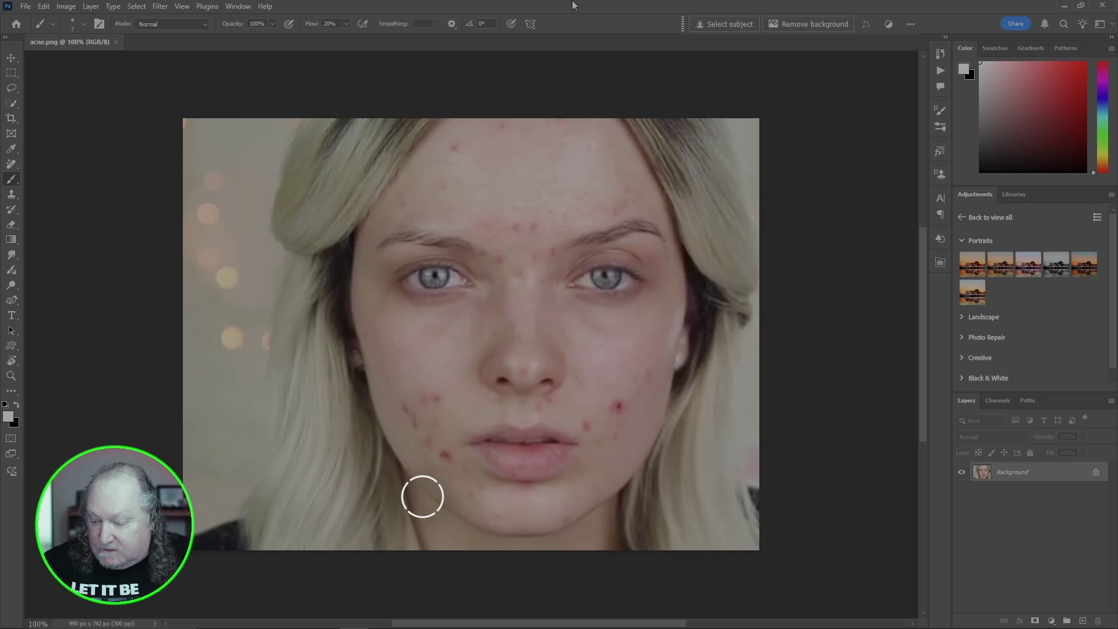
# Duplicate the portrait to Layer 1, convert it to a smart object, and go to Filter > Anthropics
pyautogui.hotkey('ctrl', 'j')
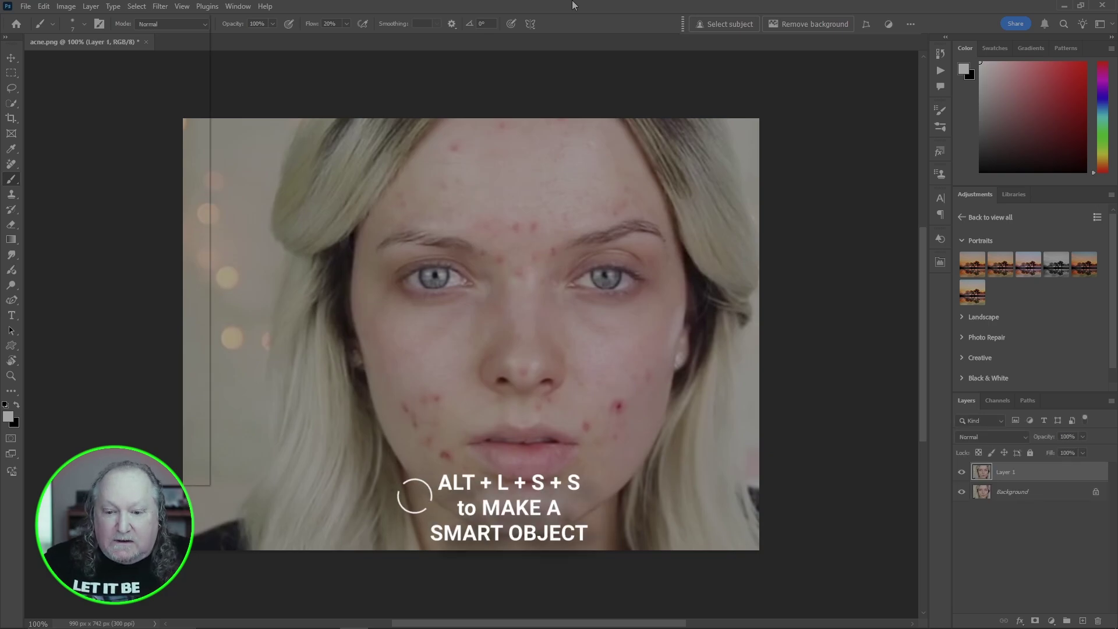
pyautogui.hotkey('alt', 'l')
pyautogui.press('s')
pyautogui.press('s')
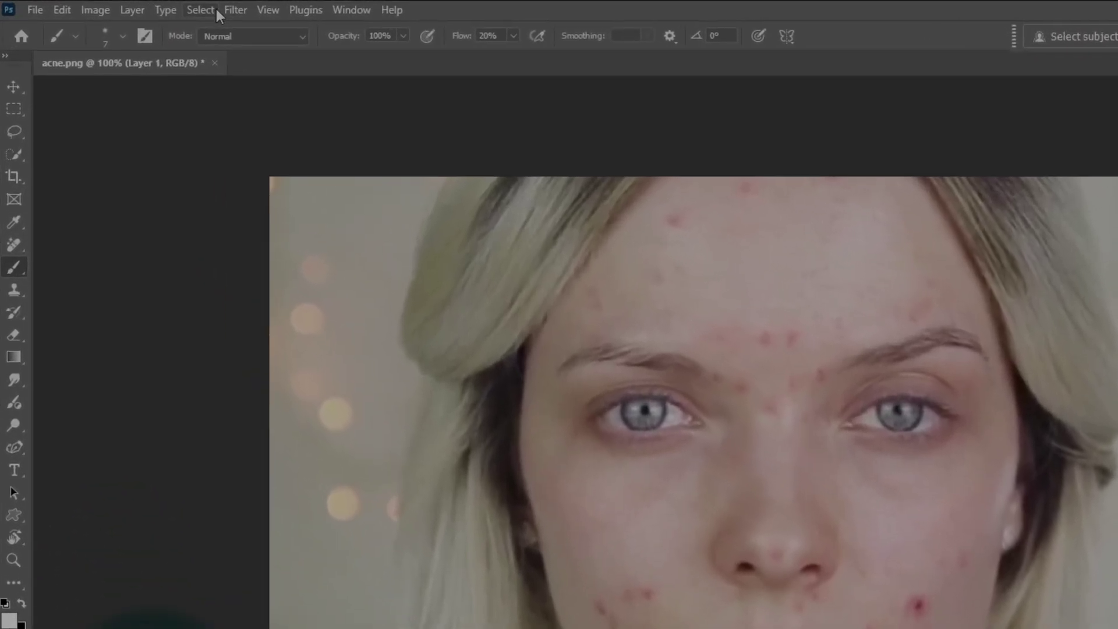
pyautogui.click(160, 6)
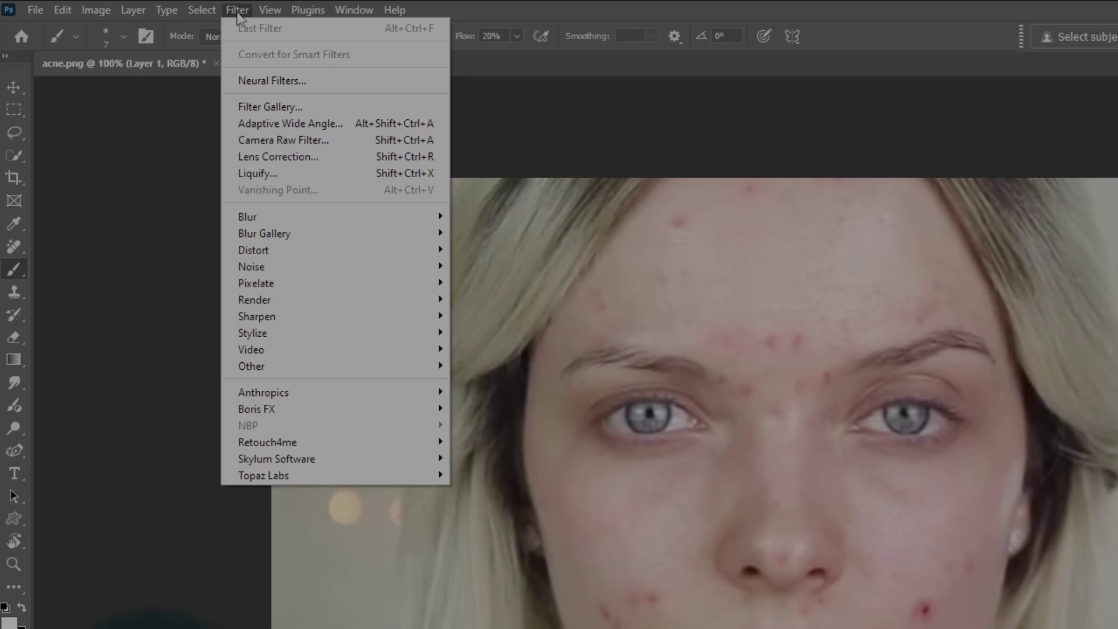
pyautogui.moveTo(393, 401)
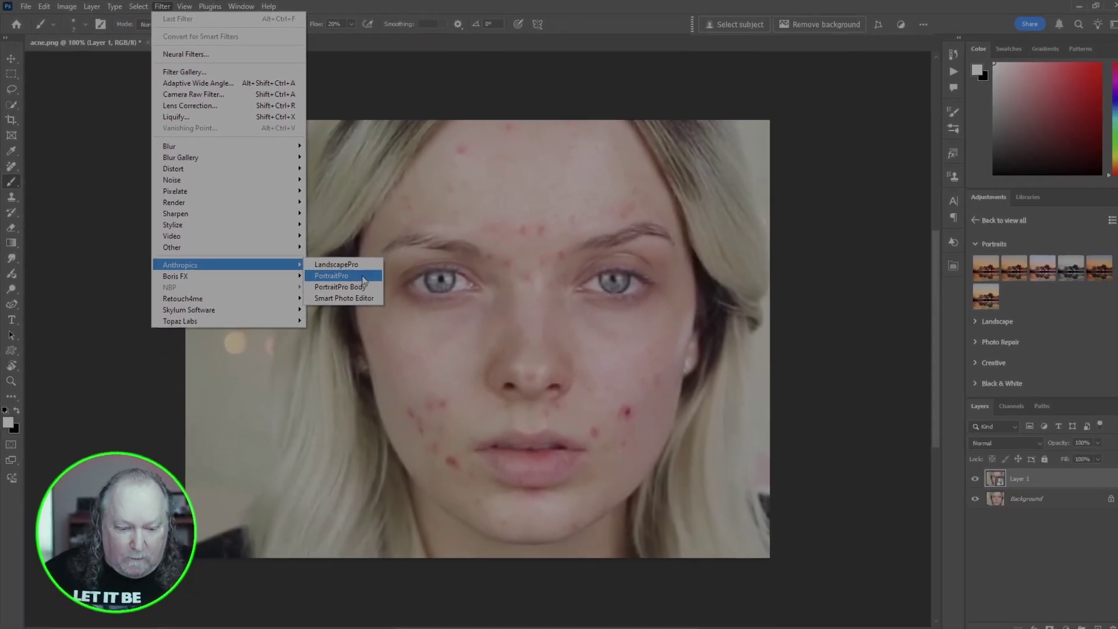
# Launch PortraitPro on the smart-object layer and bring up its File menu
pyautogui.click(495, 409)
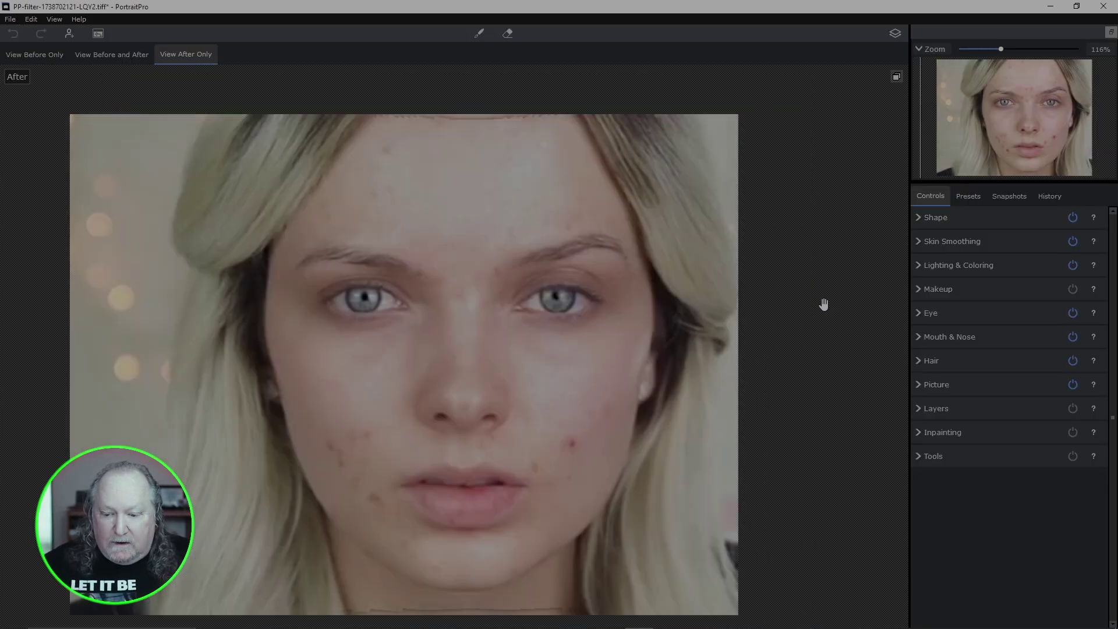
pyautogui.click(15, 21)
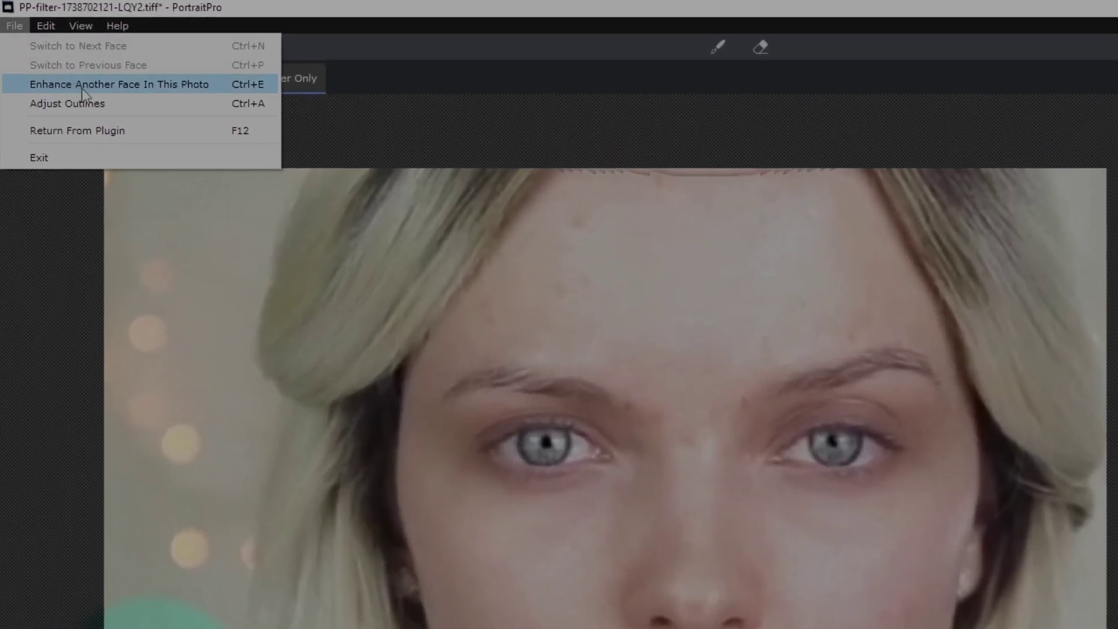
# Fit the face outlines to both eyebrows, the lower lip, the chin and the lower-right jaw
pyautogui.click(110, 103)
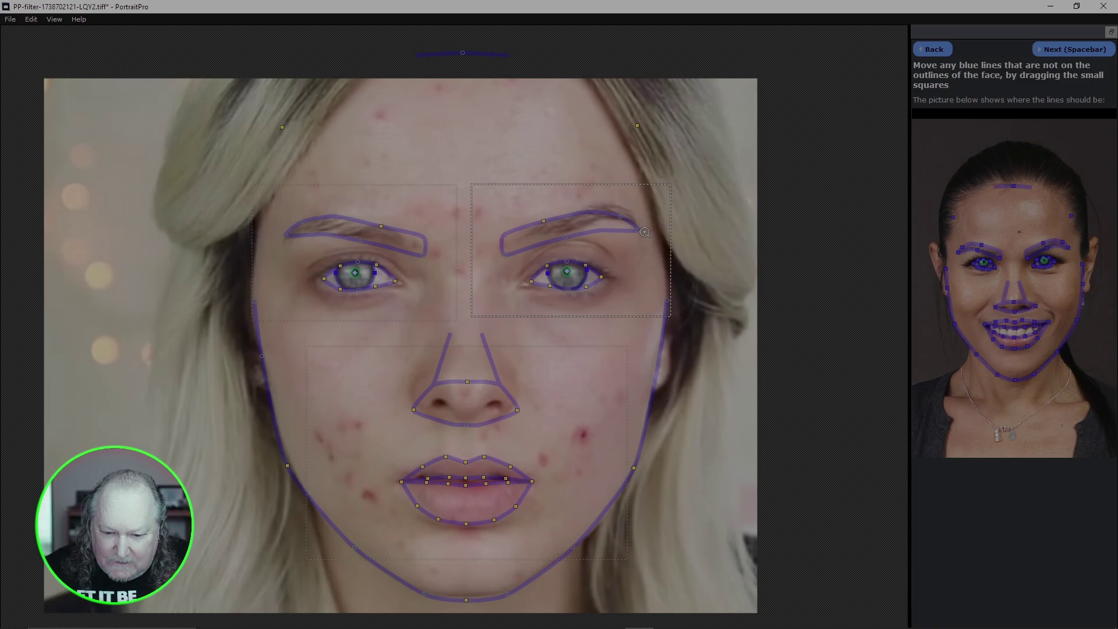
pyautogui.moveTo(638, 231); pyautogui.dragTo(641, 218)
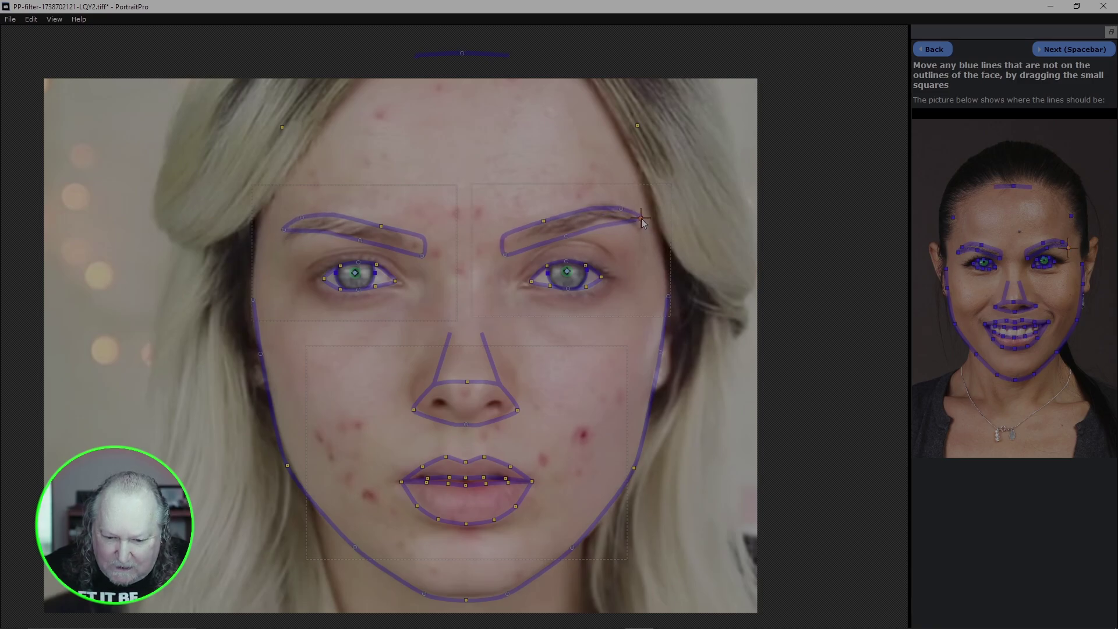
pyautogui.moveTo(509, 255); pyautogui.dragTo(641, 225)
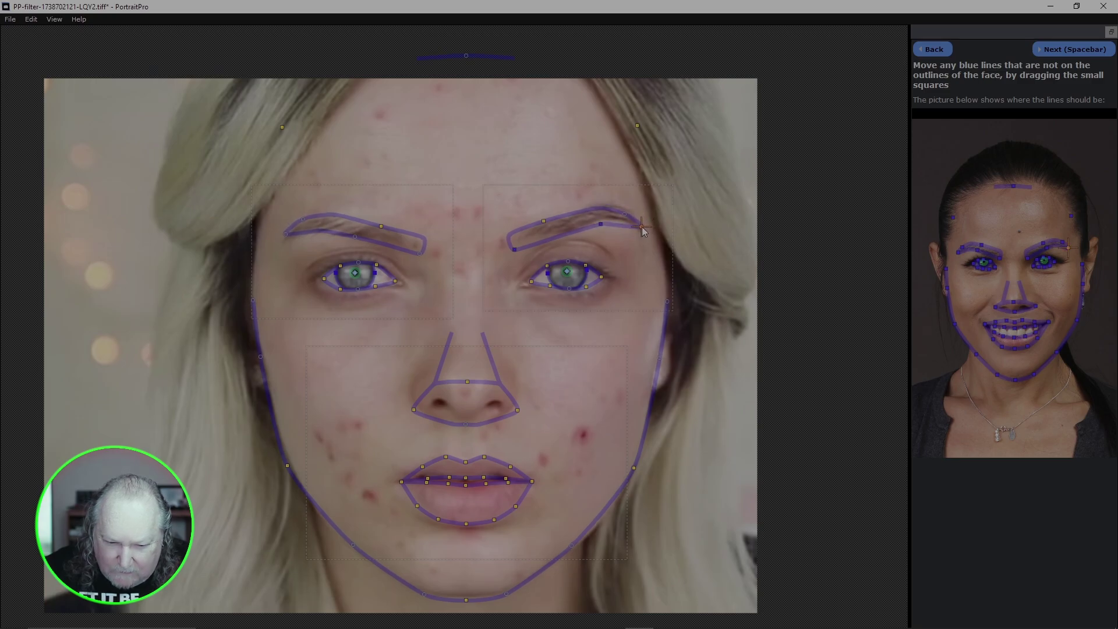
pyautogui.moveTo(284, 233); pyautogui.dragTo(286, 240)
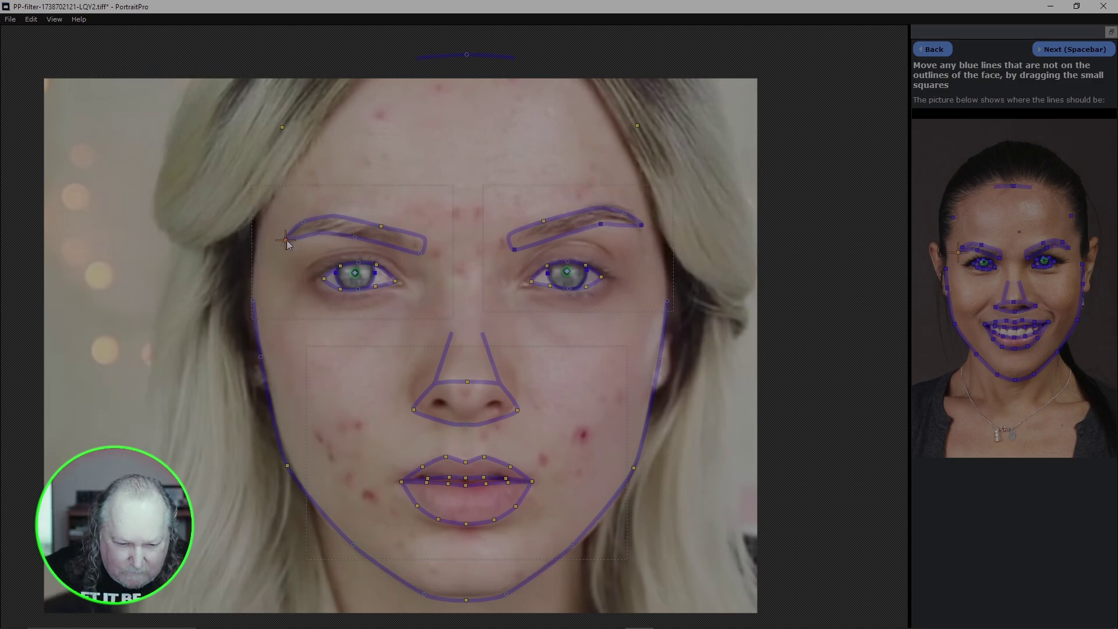
pyautogui.moveTo(420, 253); pyautogui.dragTo(411, 256)
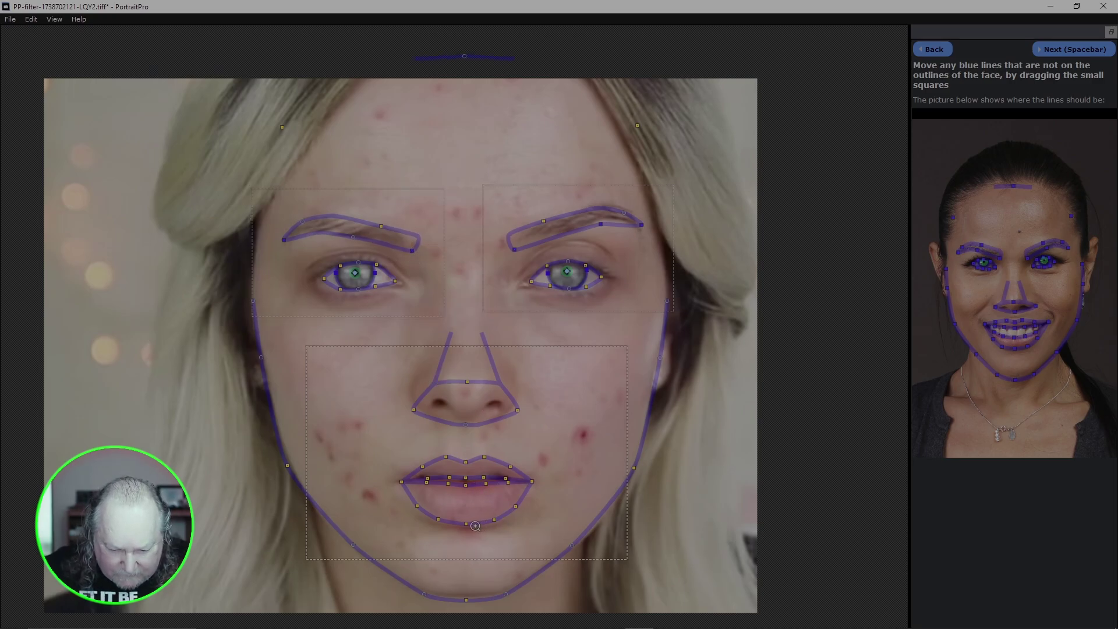
pyautogui.moveTo(467, 526); pyautogui.dragTo(465, 529)
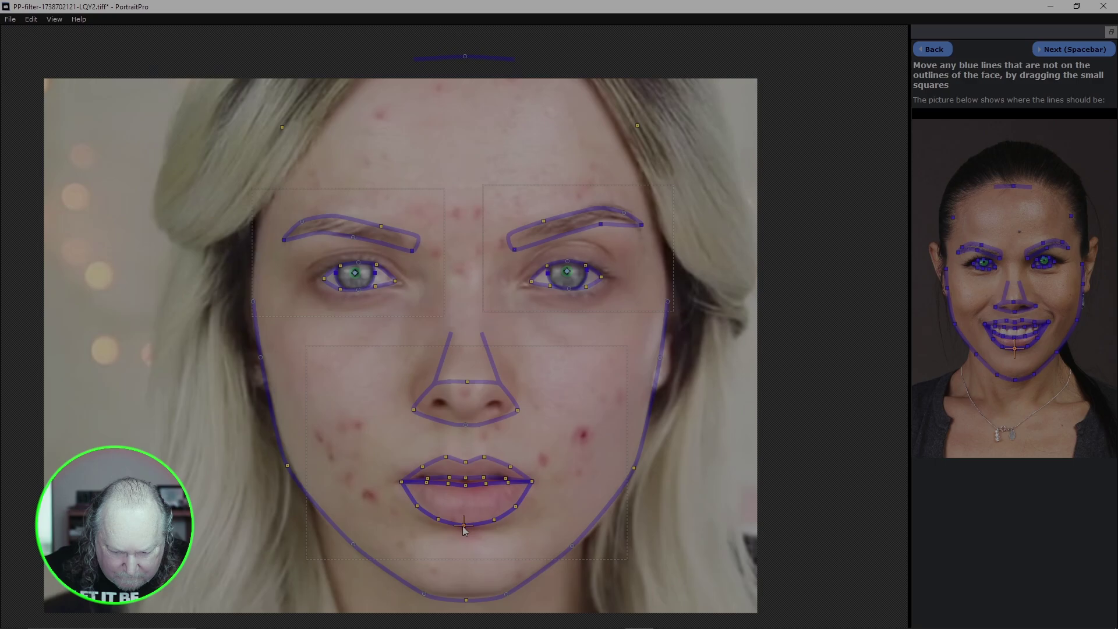
pyautogui.moveTo(466, 600); pyautogui.dragTo(466, 596)
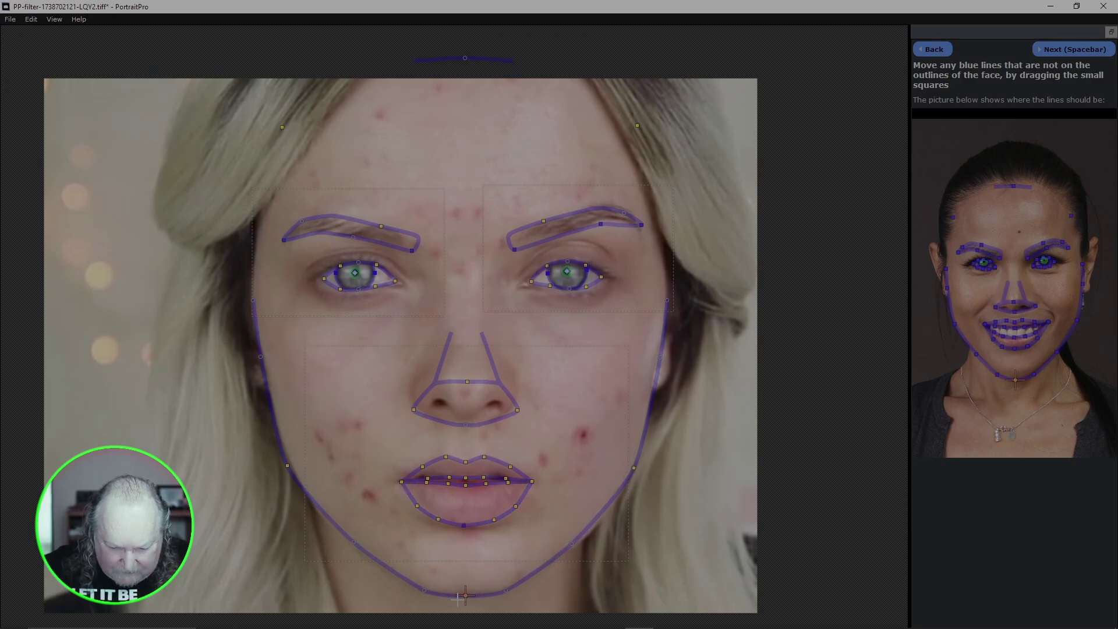
pyautogui.moveTo(573, 544); pyautogui.dragTo(580, 544)
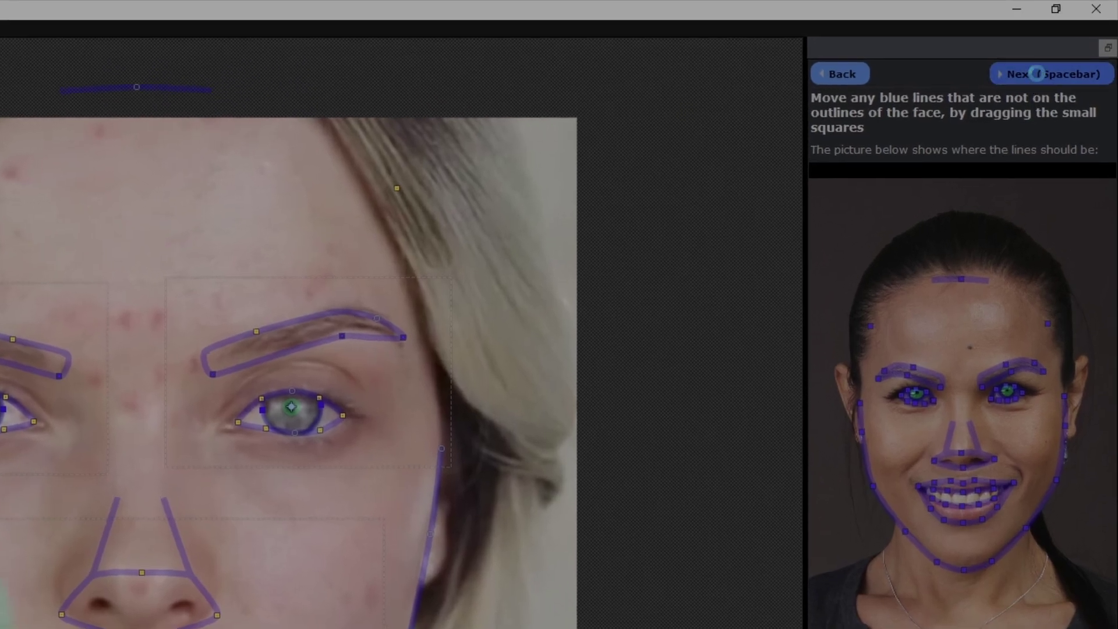
# Finish the outline step and expand the Skin Smoothing settings in the main editor
pyautogui.click(1036, 73)
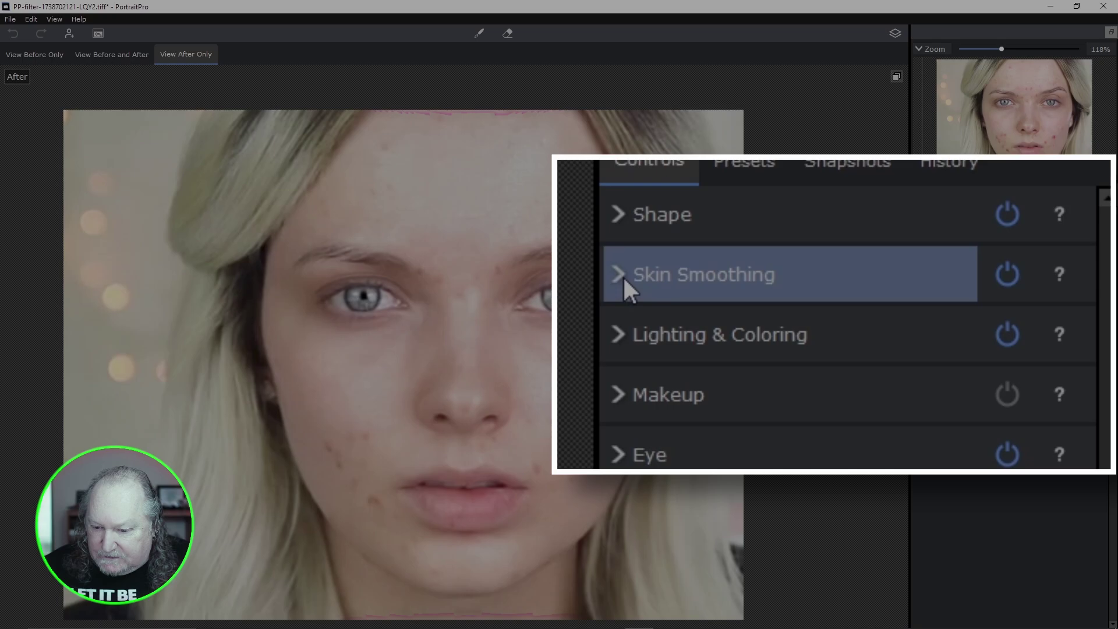
pyautogui.click(926, 241)
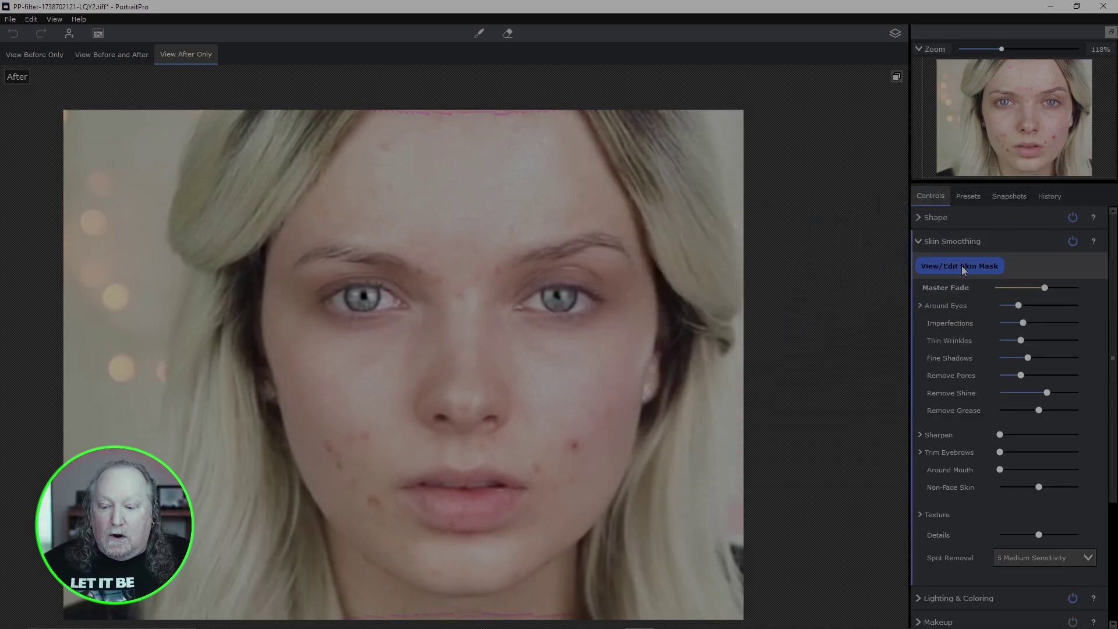
# Open skin mask editing and cut the mask back off the right eyebrow
pyautogui.click(961, 266)
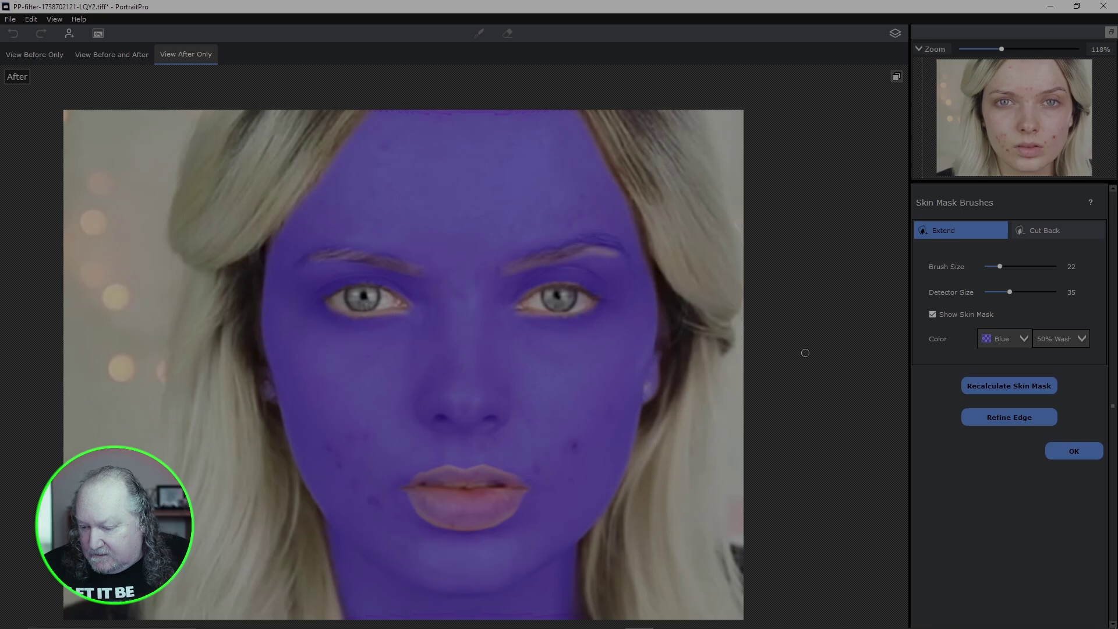
pyautogui.scroll(-3, 806, 353)
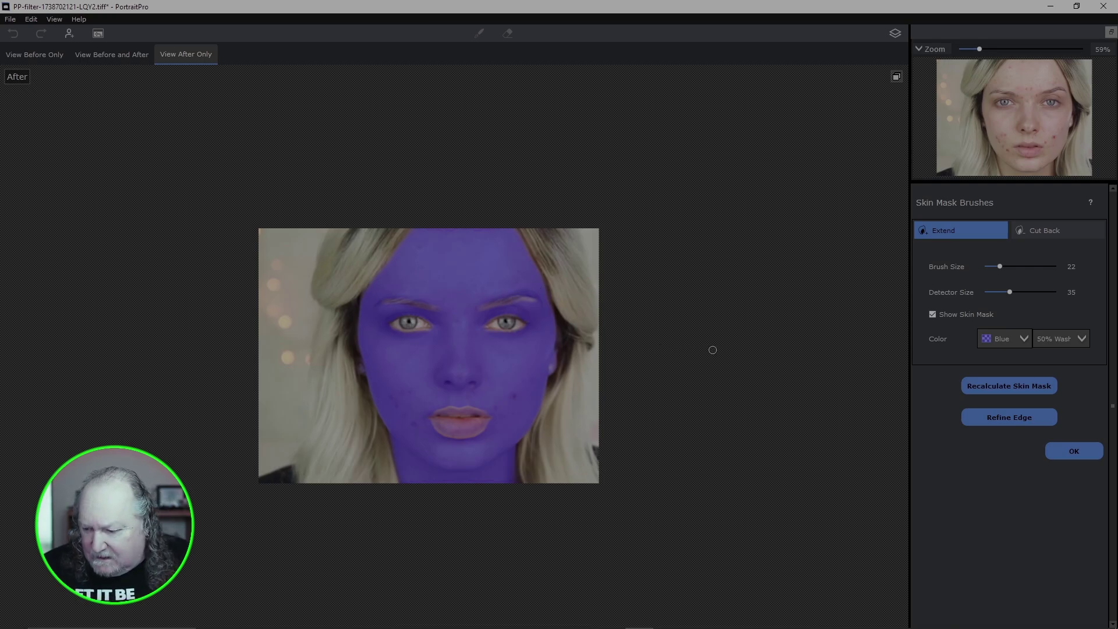
pyautogui.scroll(2, 713, 350)
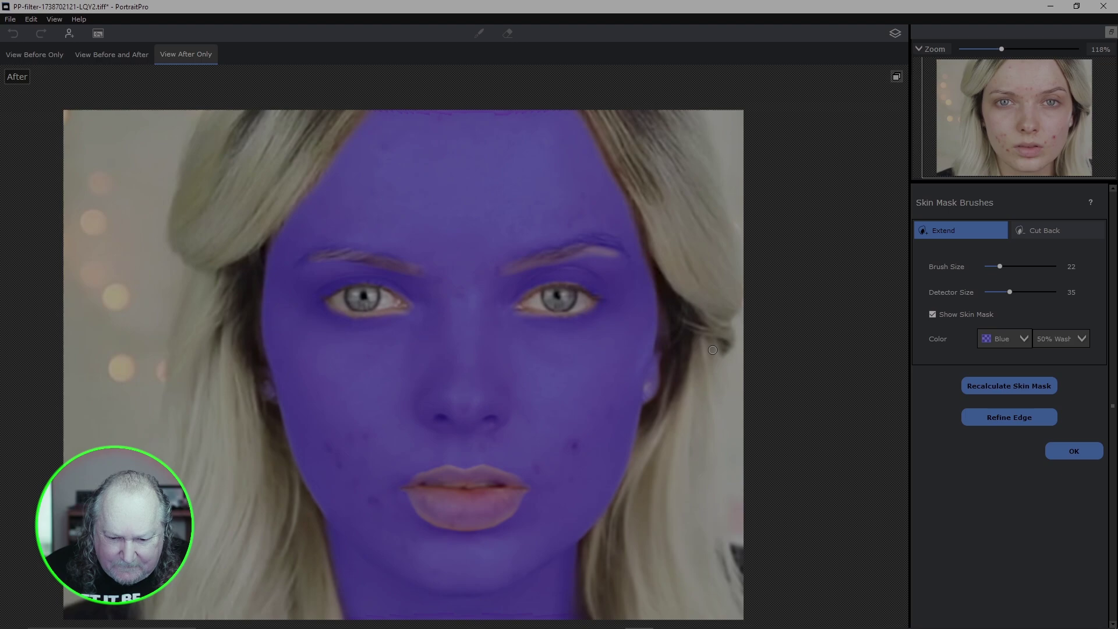
pyautogui.click(1046, 230)
pyautogui.moveTo(634, 232)
pyautogui.mouseDown()
pyautogui.moveTo(544, 246)
pyautogui.moveTo(605, 248)
pyautogui.mouseUp()
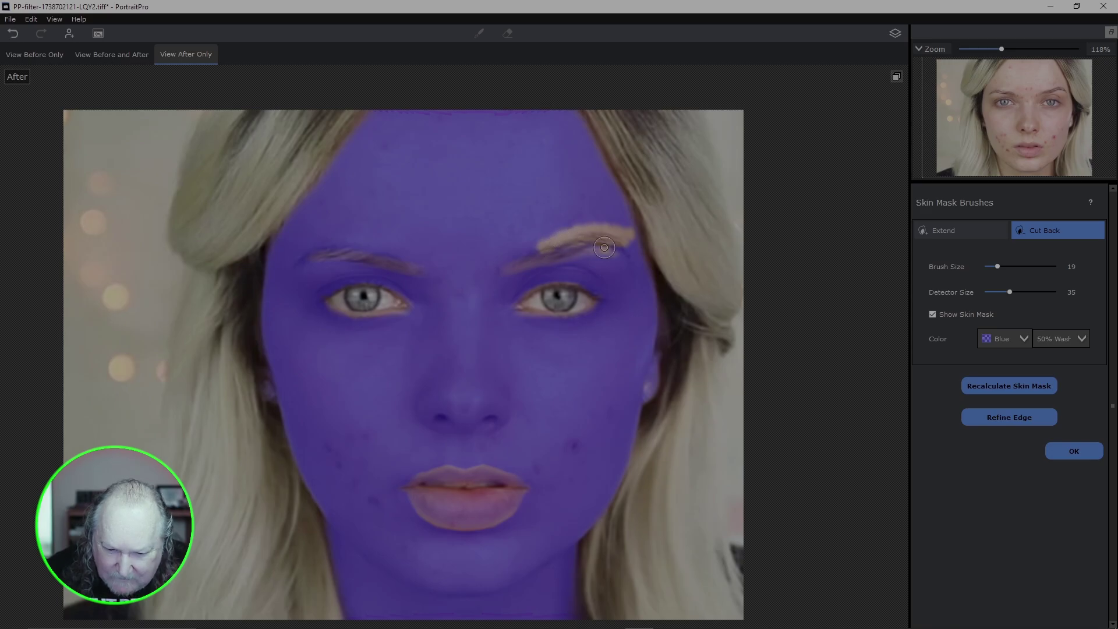
# Extend the mask at the eyebrow's outer end, clear the temple spill, and apply Refine Edge
pyautogui.click(957, 229)
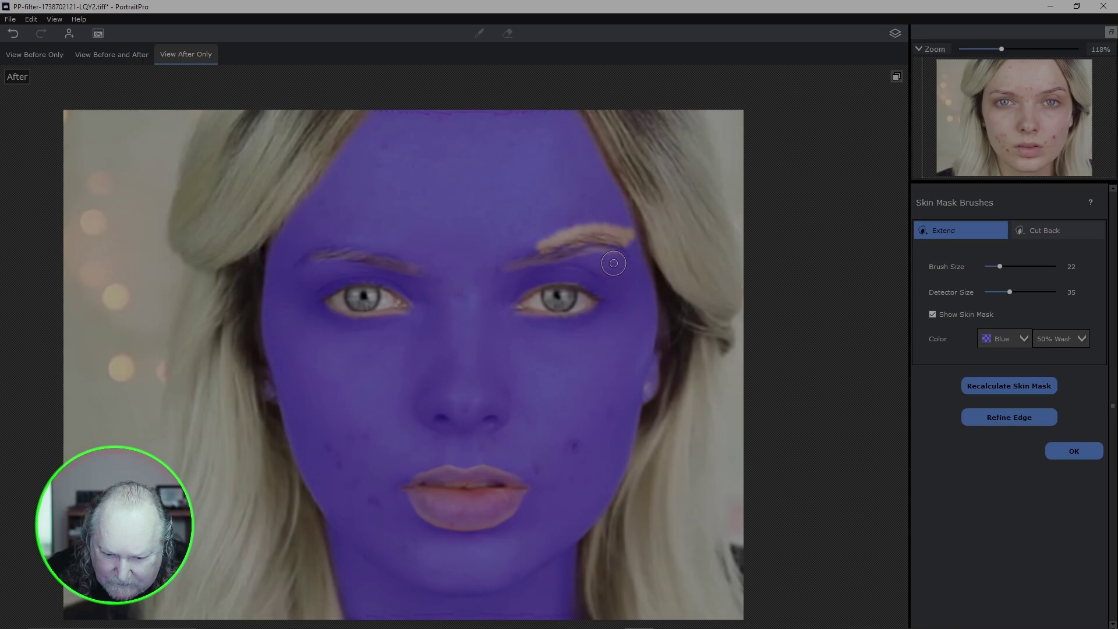
pyautogui.click(635, 227)
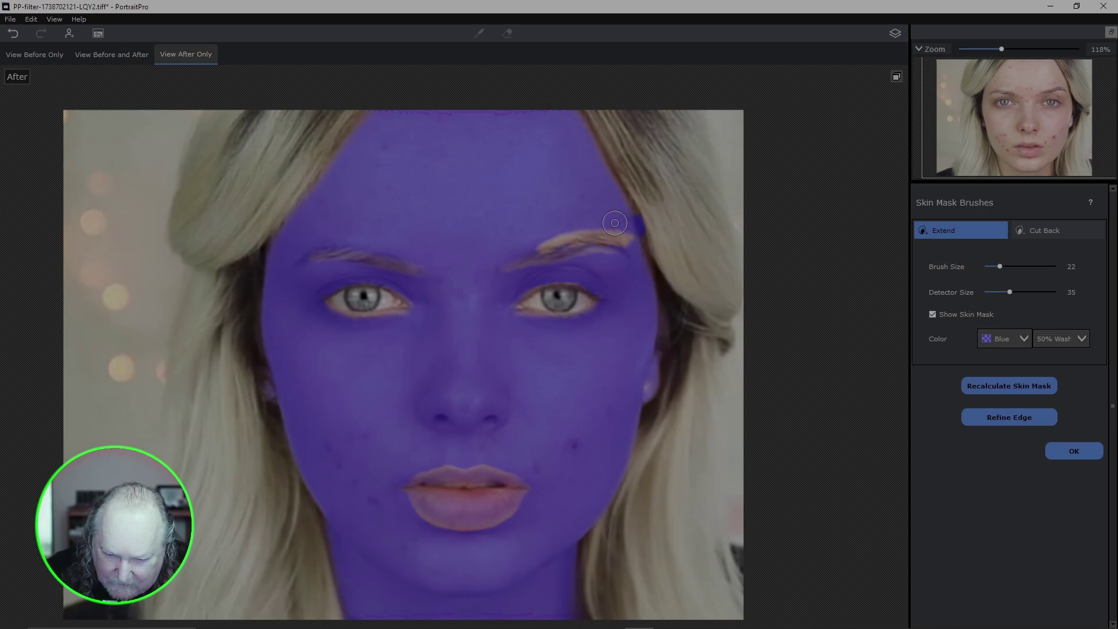
pyautogui.click(1048, 230)
pyautogui.moveTo(650, 233)
pyautogui.mouseDown()
pyautogui.moveTo(636, 213)
pyautogui.moveTo(653, 231)
pyautogui.mouseUp()
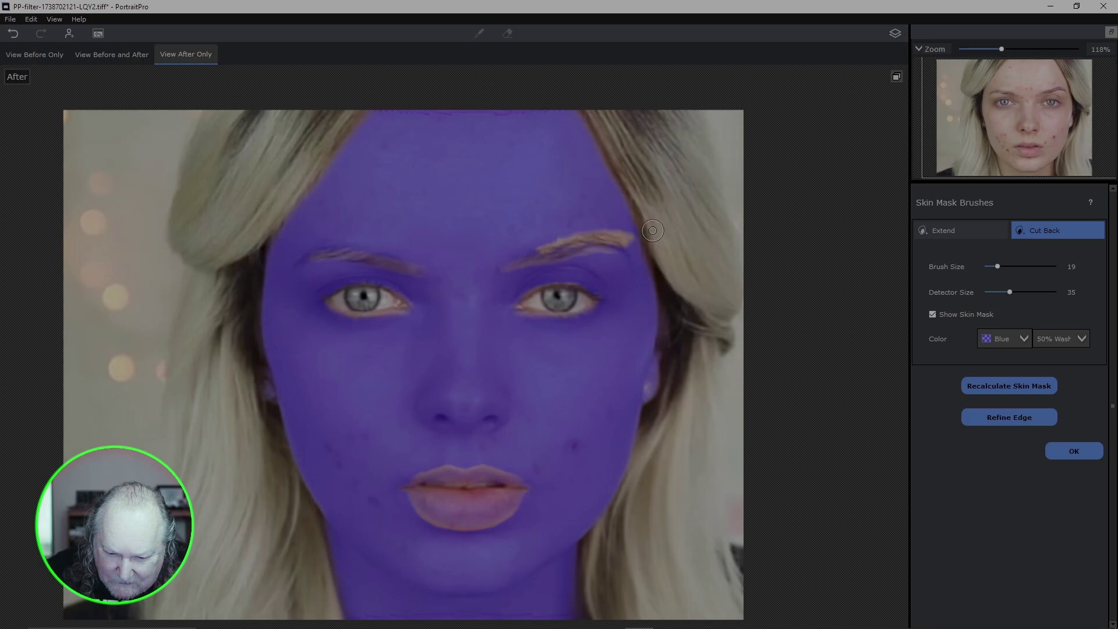
pyautogui.click(979, 234)
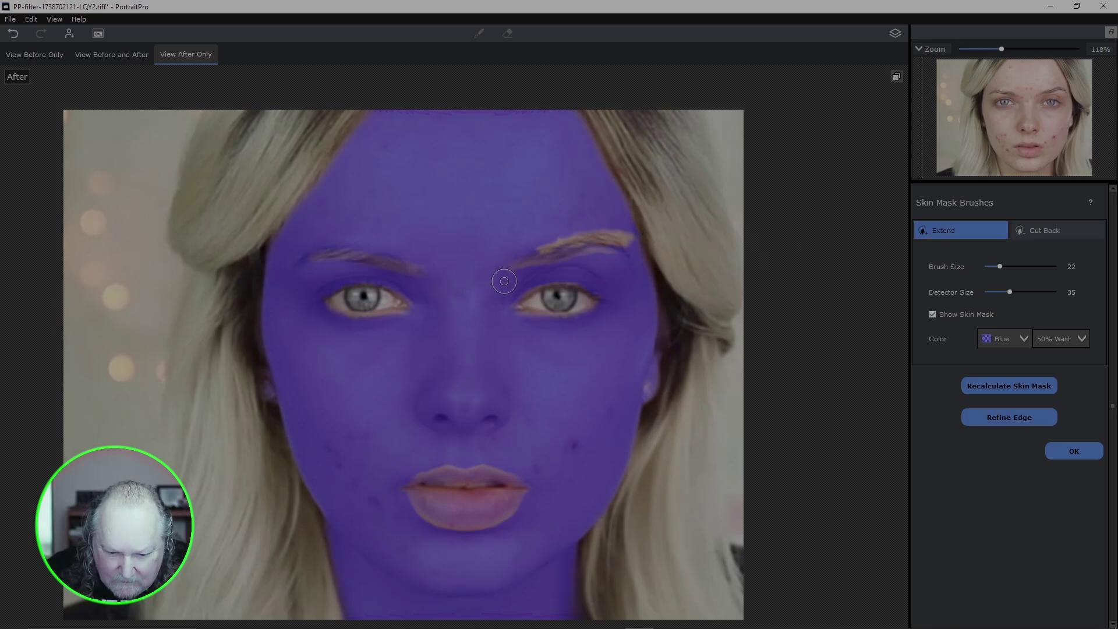
pyautogui.click(1015, 418)
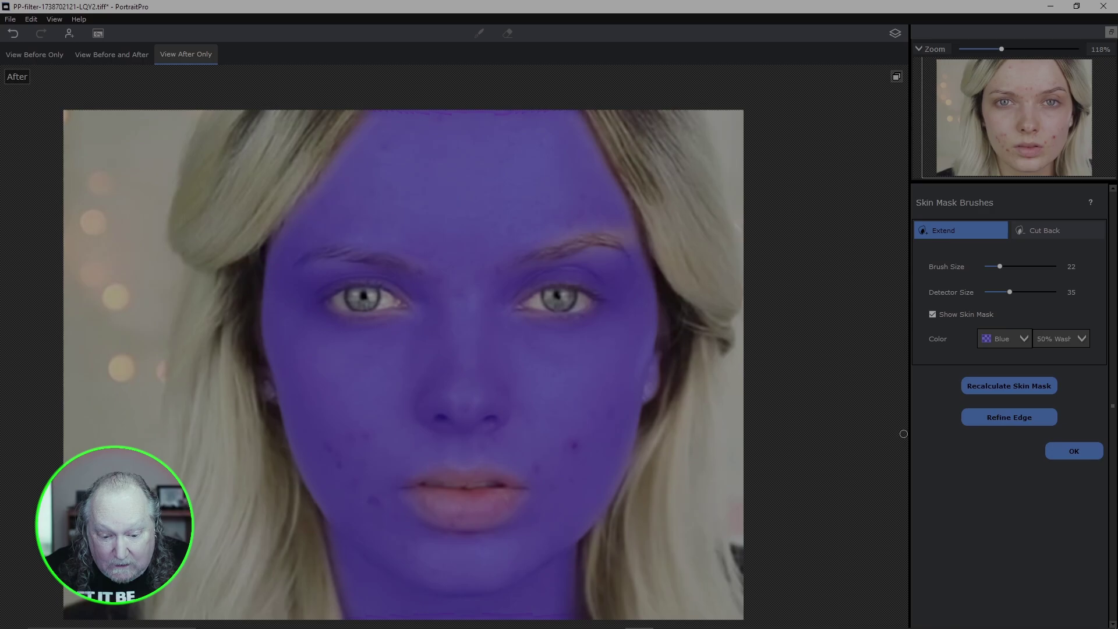
# Close the Skin Mask Brushes, expand Texture, and view the Spot Removal sensitivity choices
pyautogui.click(1081, 450)
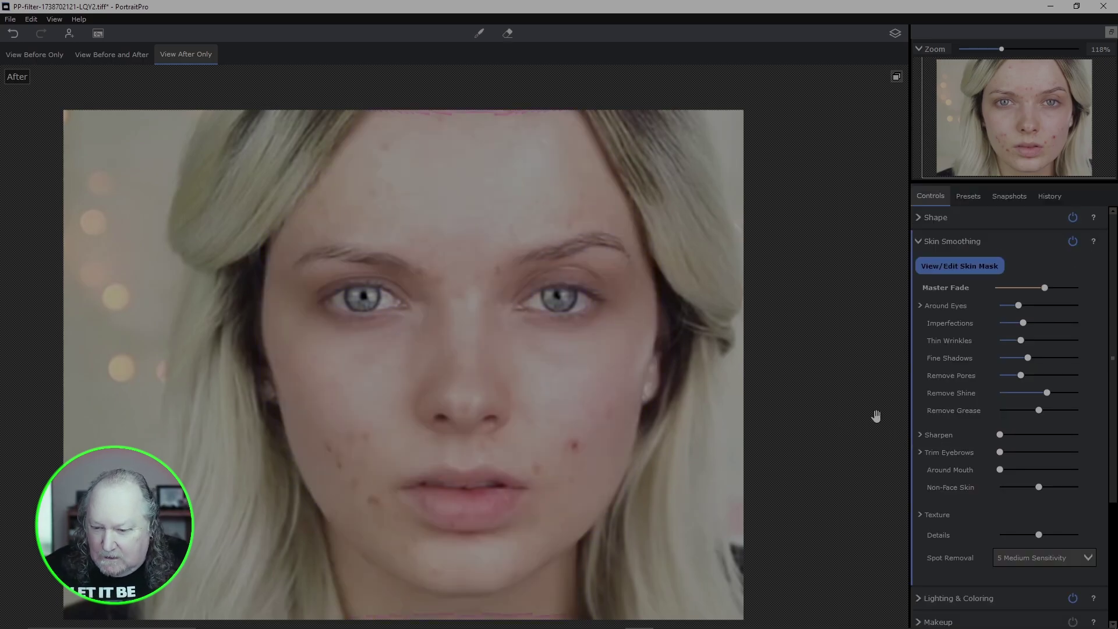
pyautogui.moveTo(1113, 387); pyautogui.dragTo(1115, 387)
pyautogui.scroll(-5, 990, 385)
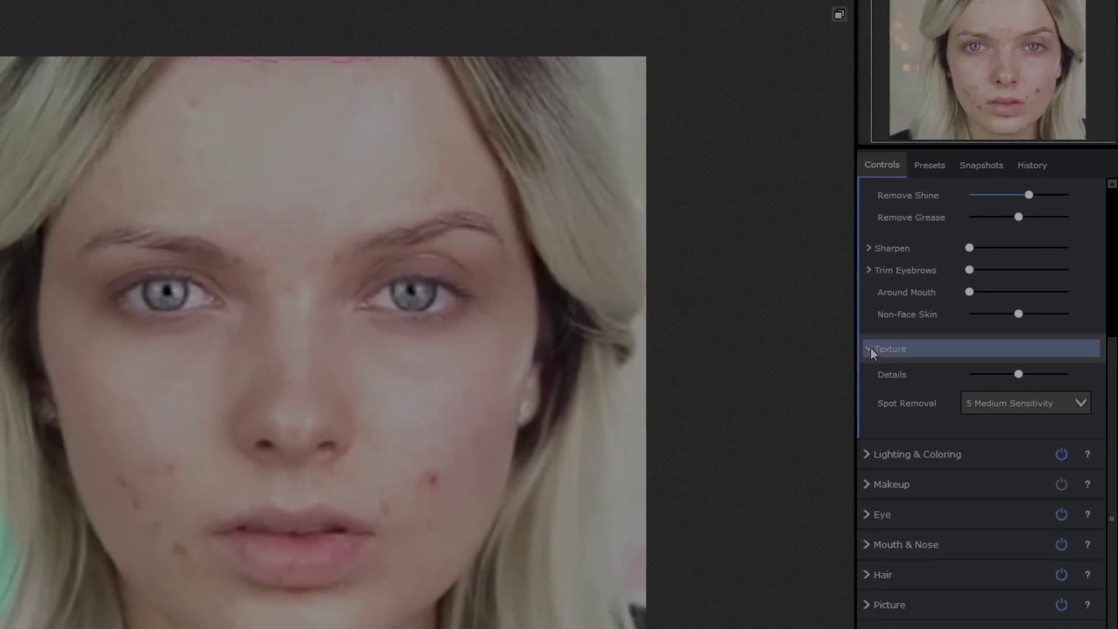
pyautogui.click(871, 350)
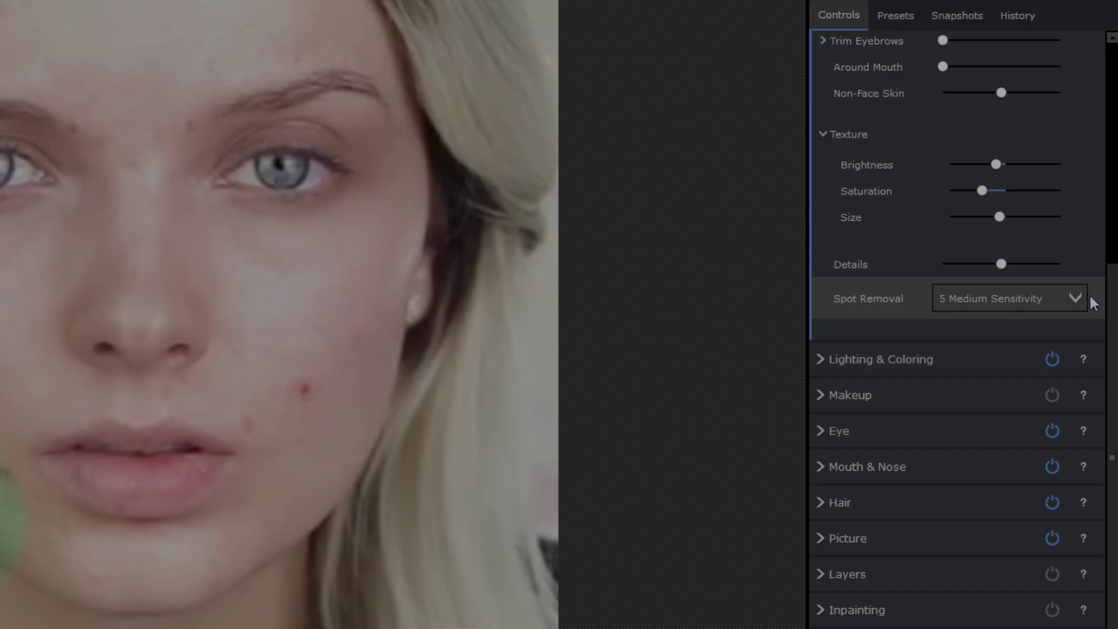
pyautogui.click(1079, 300)
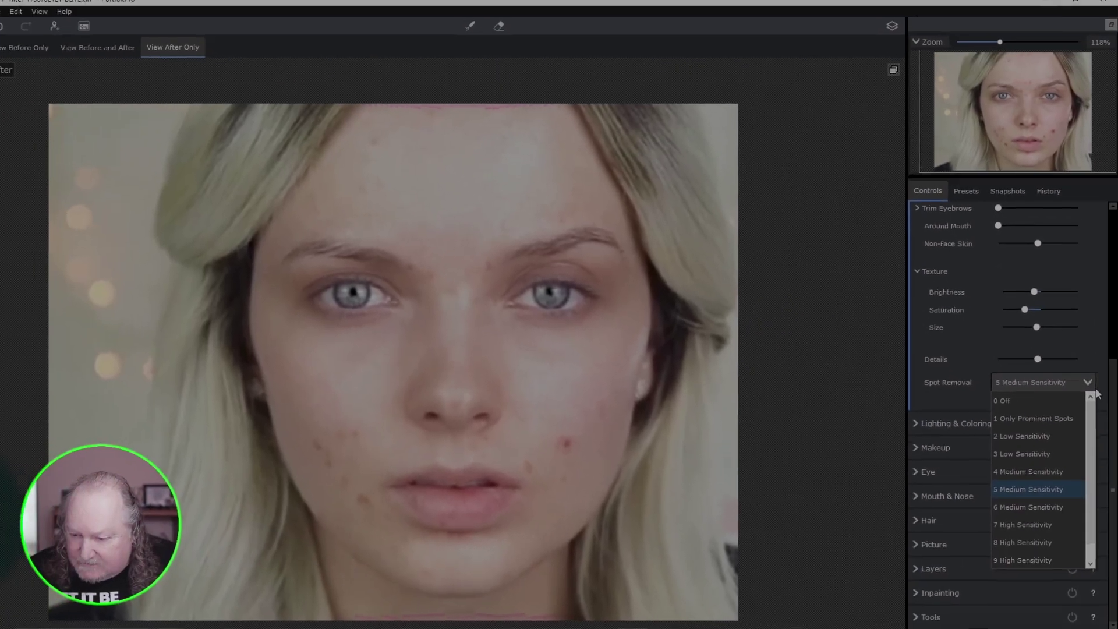
# Raise the Skin Smoothing Imperfections slider from 30 to about 91
pyautogui.scroll(3, 1013, 408)
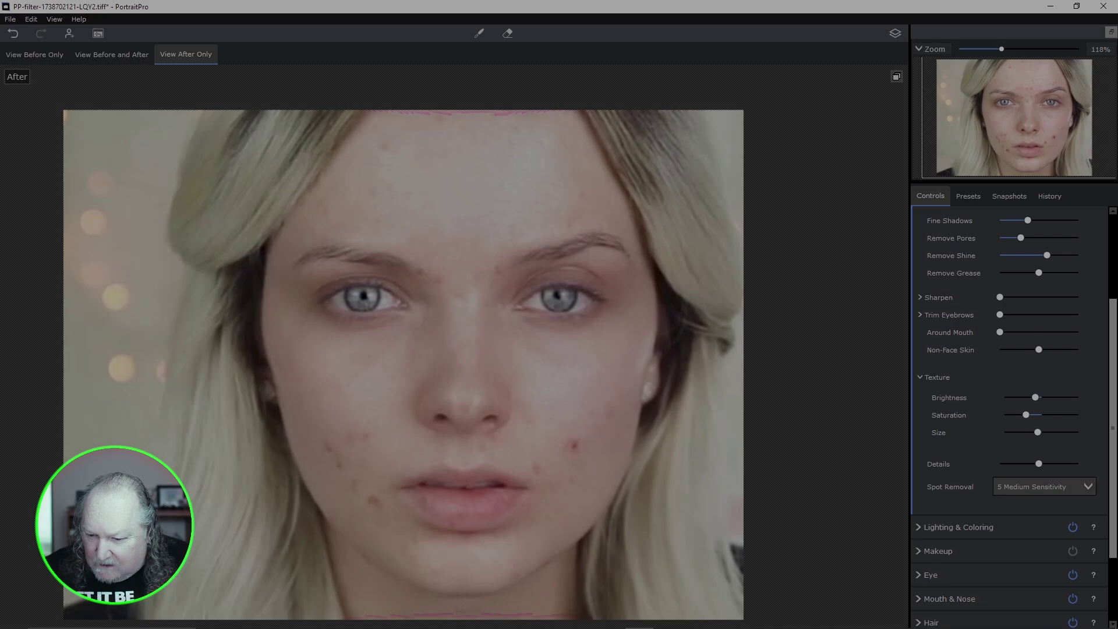
pyautogui.scroll(3, 1011, 416)
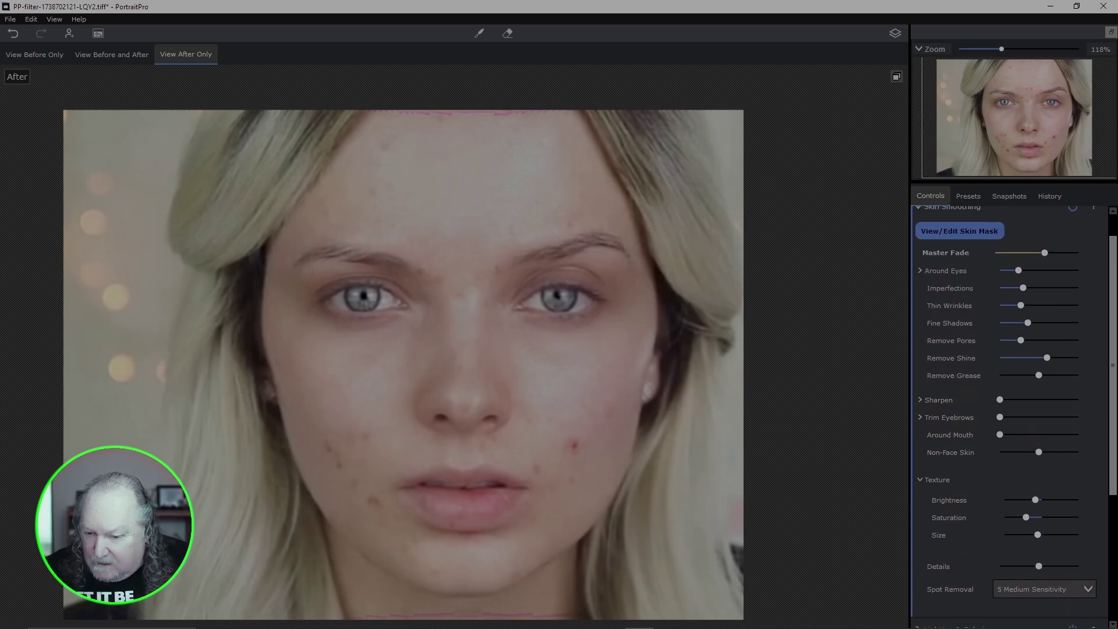
pyautogui.scroll(-1, 983, 274)
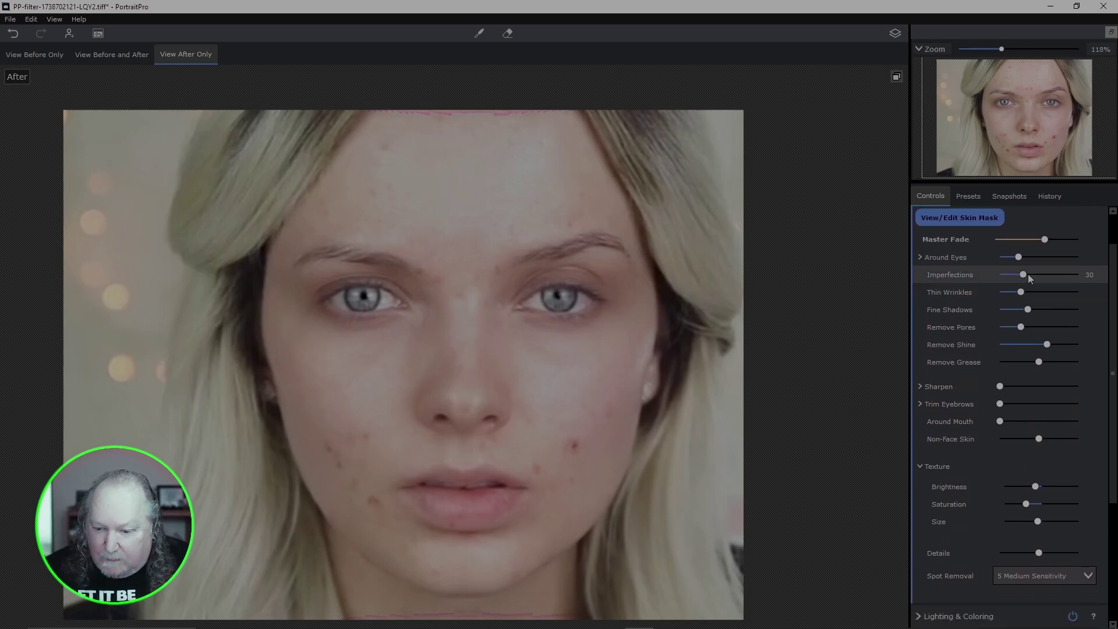
pyautogui.moveTo(1023, 274); pyautogui.dragTo(1063, 276)
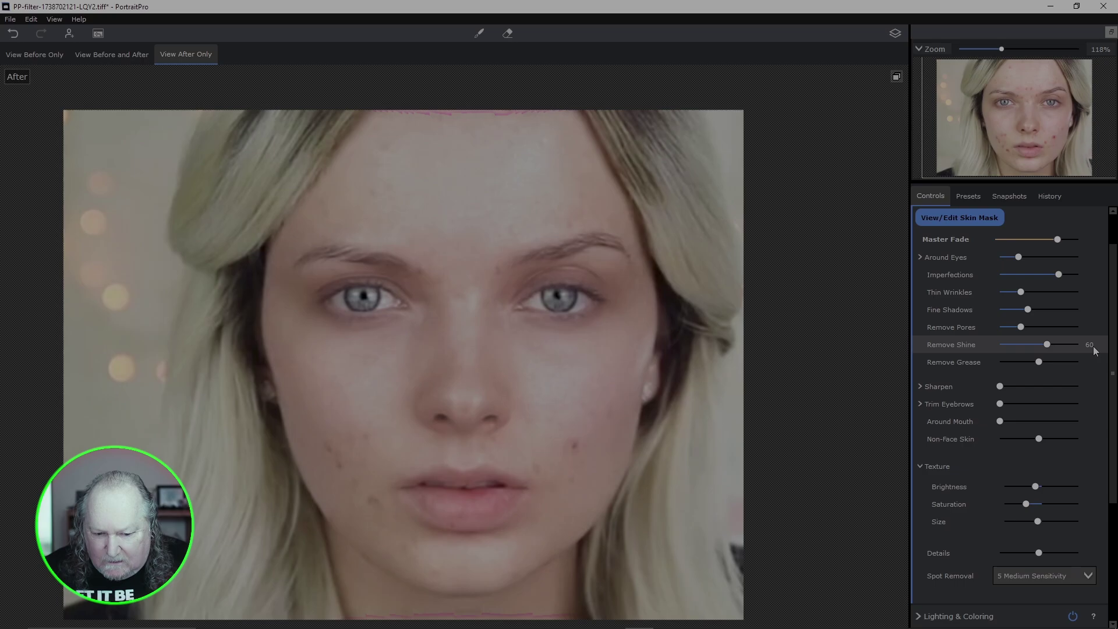
pyautogui.scroll(-8, 1036, 400)
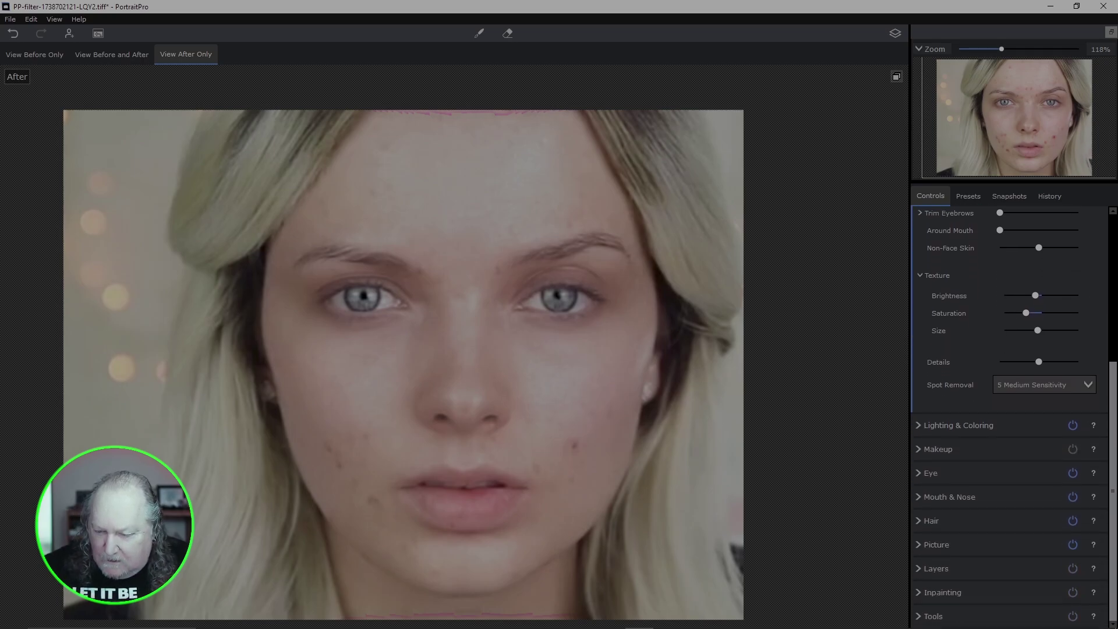
# Set Spot Removal to 10 Maximum Sensitivity and select the Touch-up brush
pyautogui.click(1091, 387)
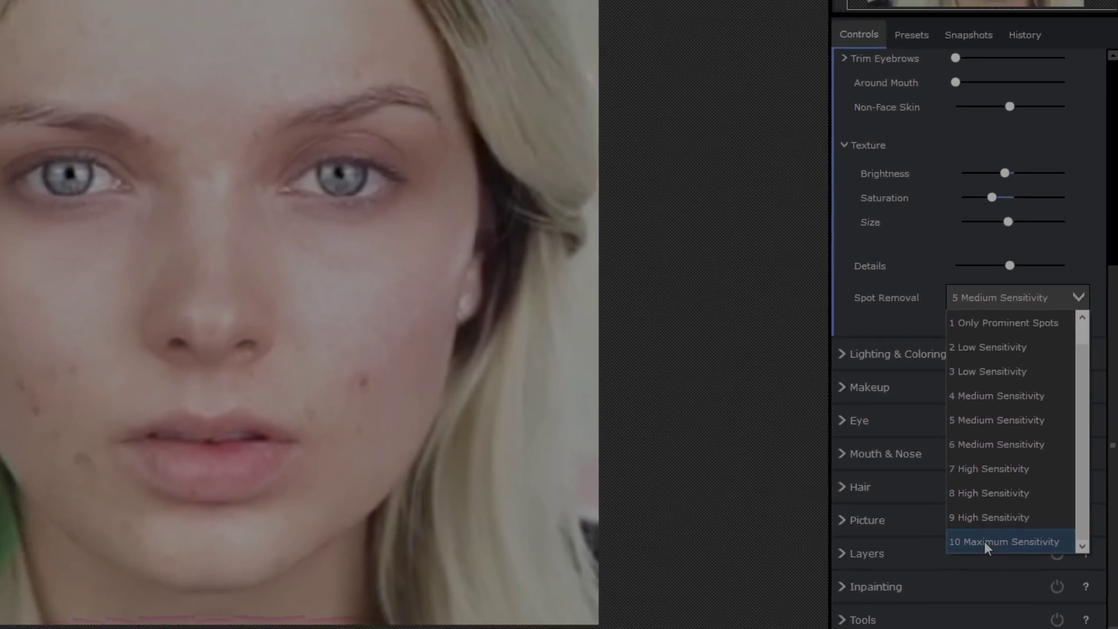
pyautogui.click(1012, 546)
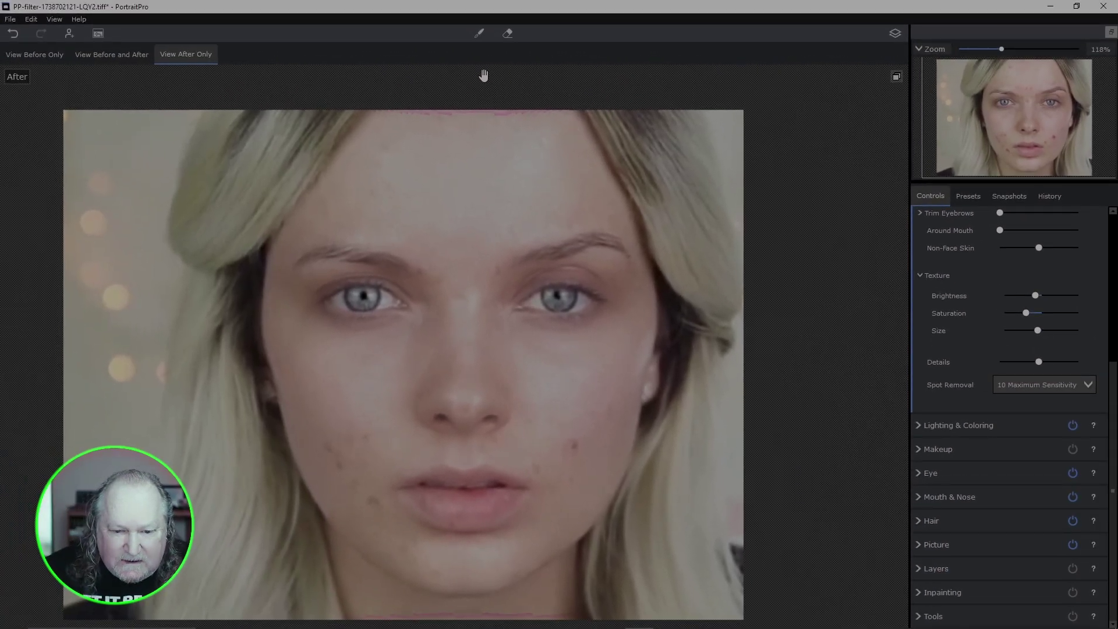
pyautogui.click(479, 34)
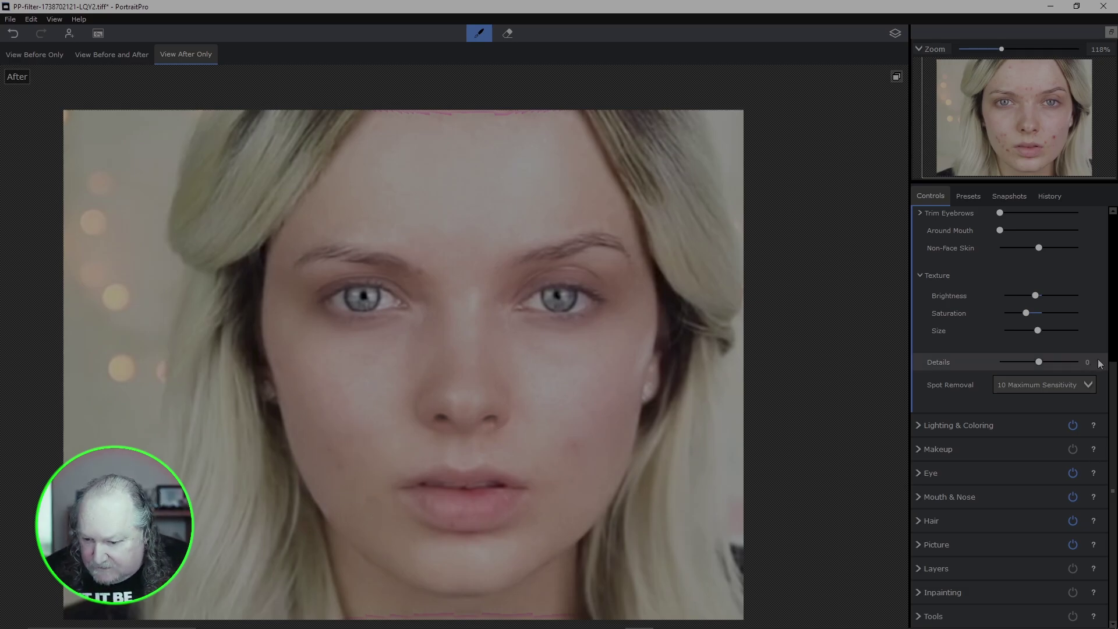
# Lower the texture Details slider from 0 to -52
pyautogui.scroll(1, 1113, 365)
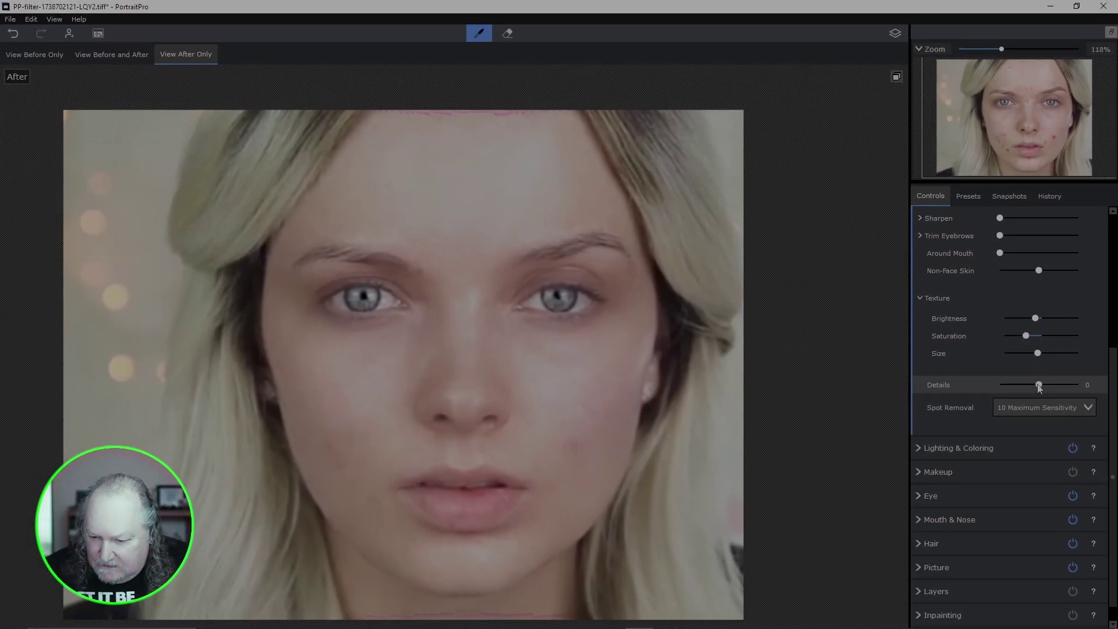
pyautogui.moveTo(1043, 384); pyautogui.dragTo(1017, 386)
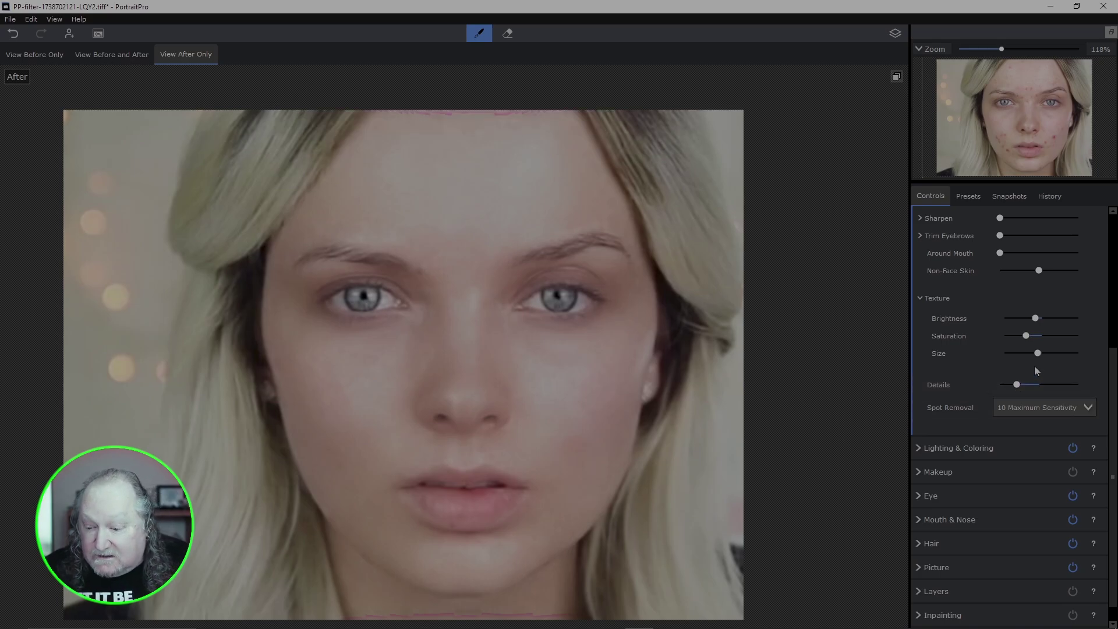
pyautogui.scroll(3, 1115, 373)
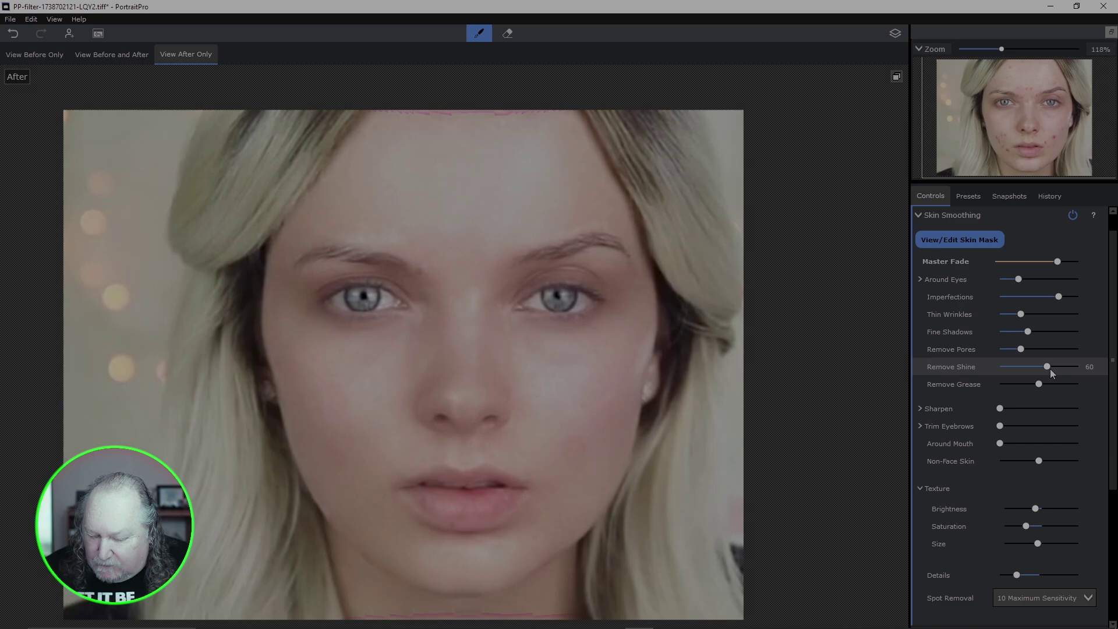
# Undo a Remove Shine nudge to keep it at 60, and max out Remove Grease
pyautogui.moveTo(1048, 366)
pyautogui.mouseDown()
pyautogui.moveTo(960, 367)
pyautogui.moveTo(1060, 365)
pyautogui.mouseUp()
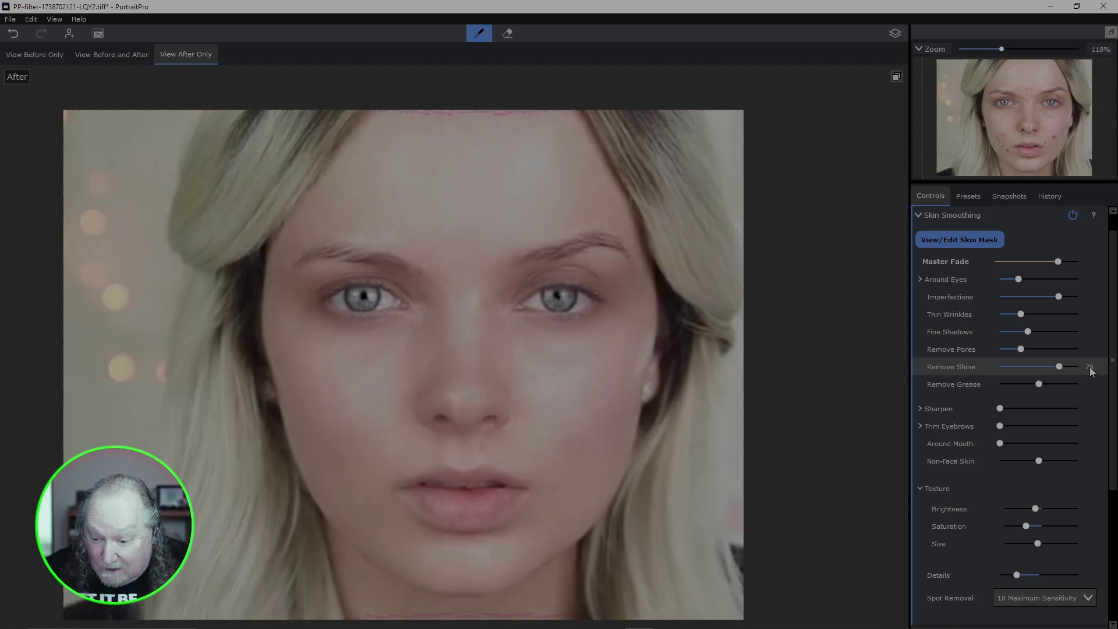
pyautogui.hotkey('ctrl', 'z')
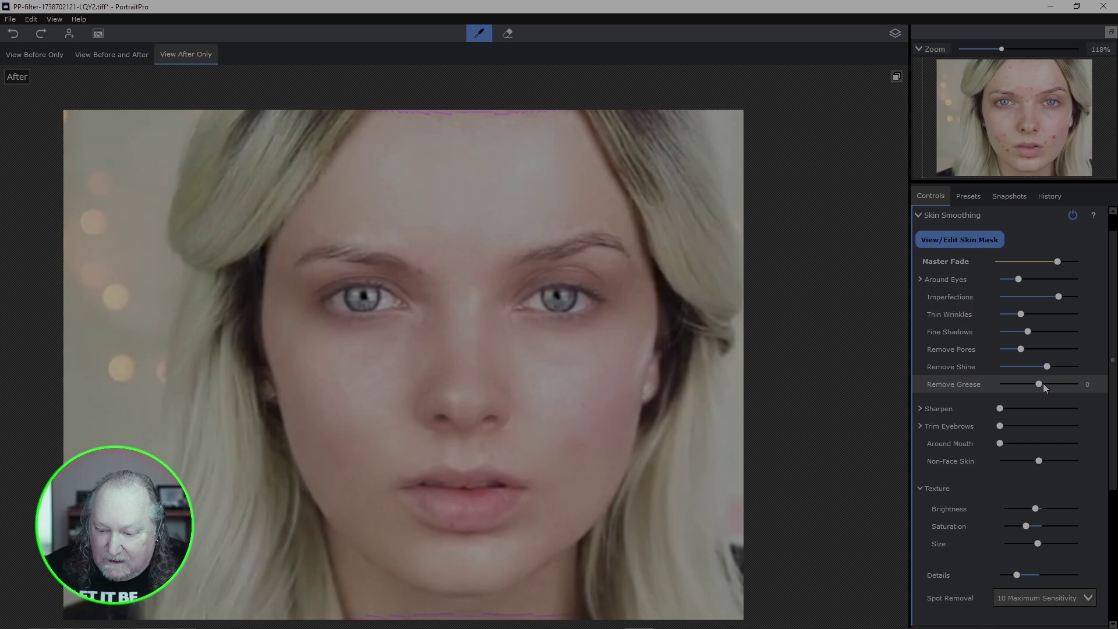
pyautogui.moveTo(1044, 383)
pyautogui.mouseDown()
pyautogui.moveTo(1093, 385)
pyautogui.moveTo(1012, 385)
pyautogui.moveTo(1069, 387)
pyautogui.mouseUp()
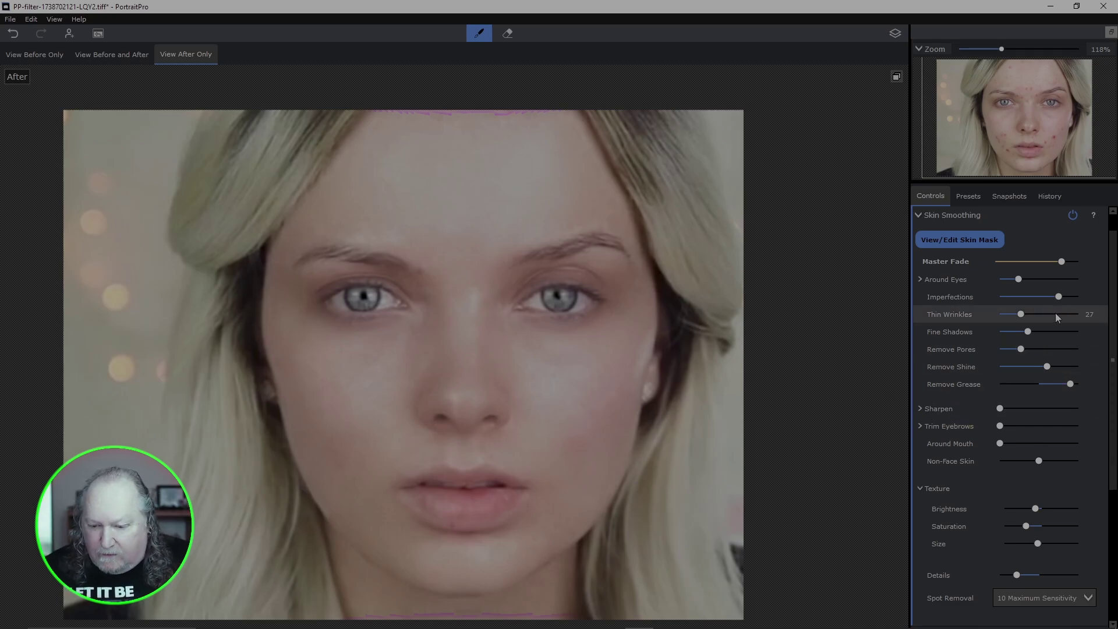
# Expand Around Eyes and raise Lighten Eye Bags to about 74
pyautogui.click(919, 279)
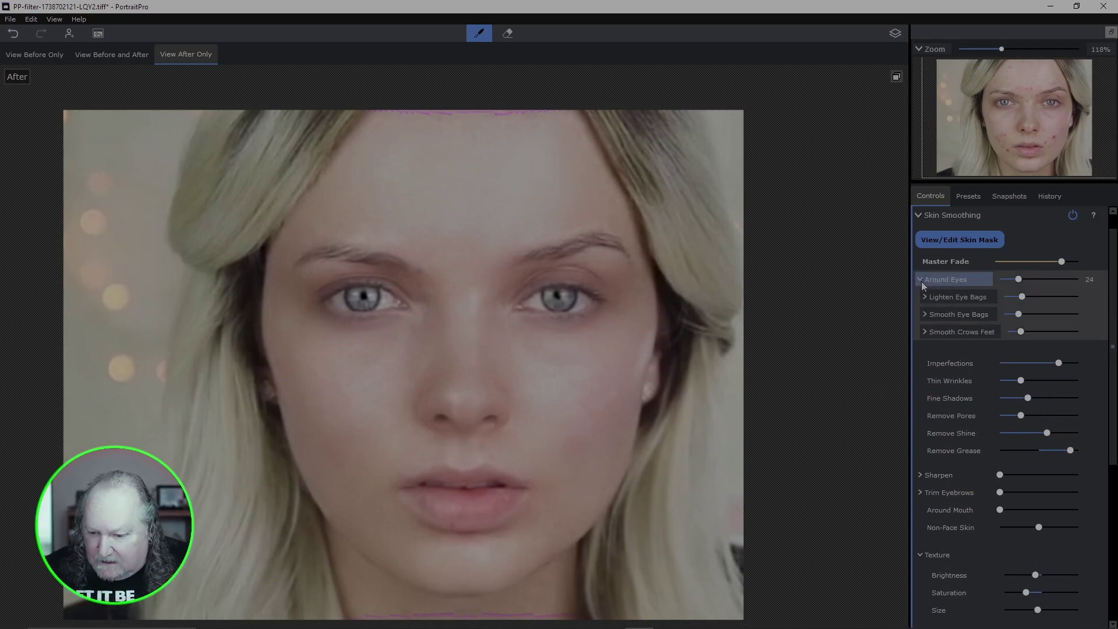
pyautogui.click(1023, 299)
pyautogui.moveTo(1024, 298); pyautogui.dragTo(1058, 298)
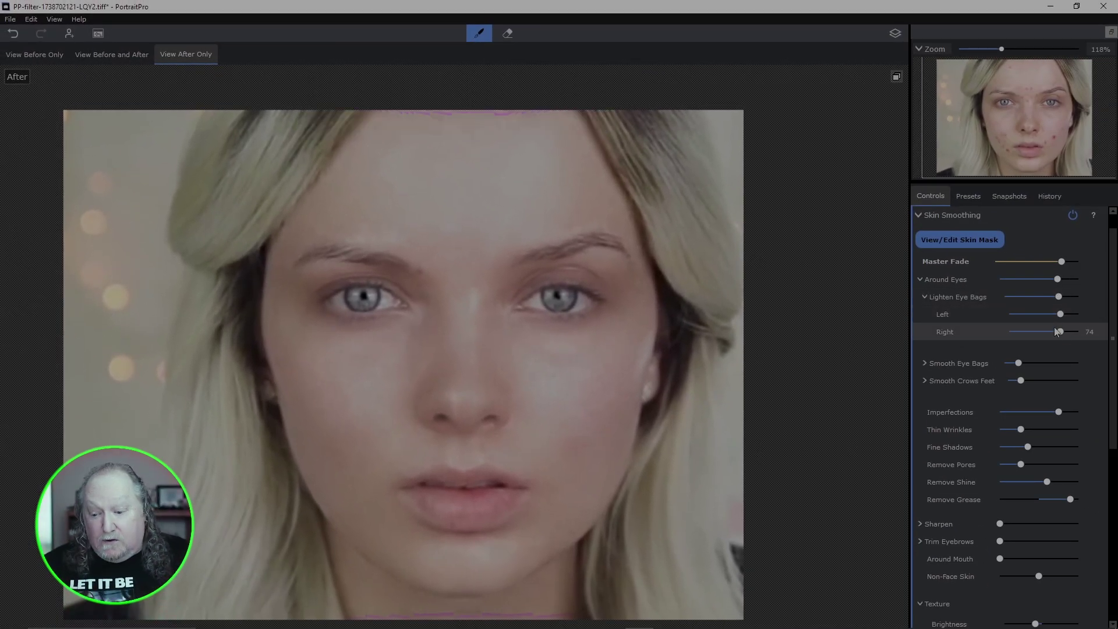
pyautogui.click(924, 297)
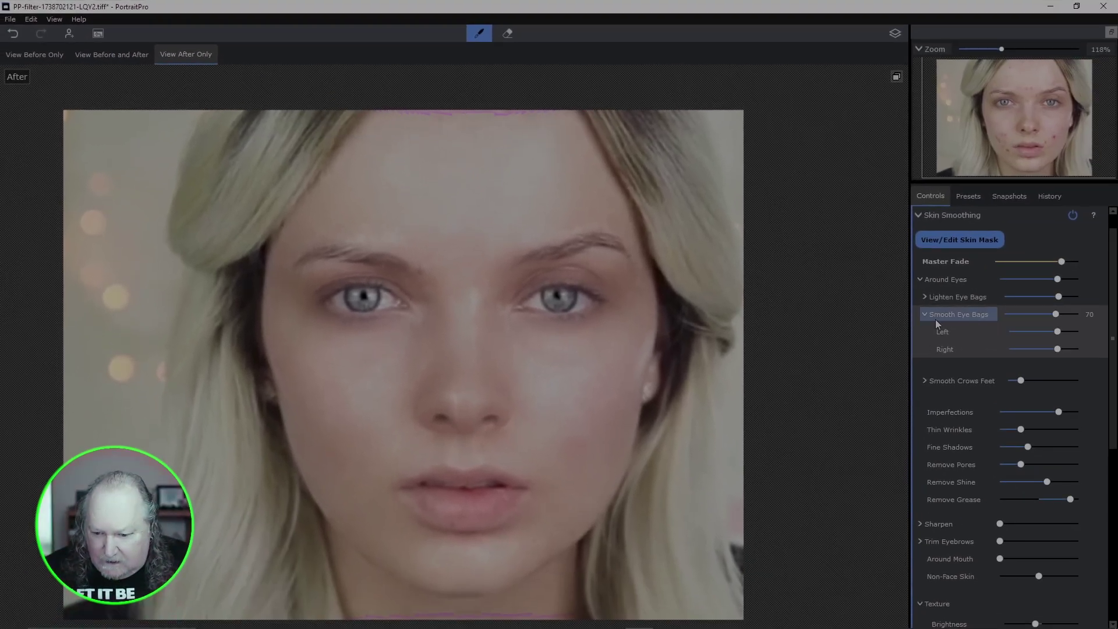
pyautogui.click(923, 315)
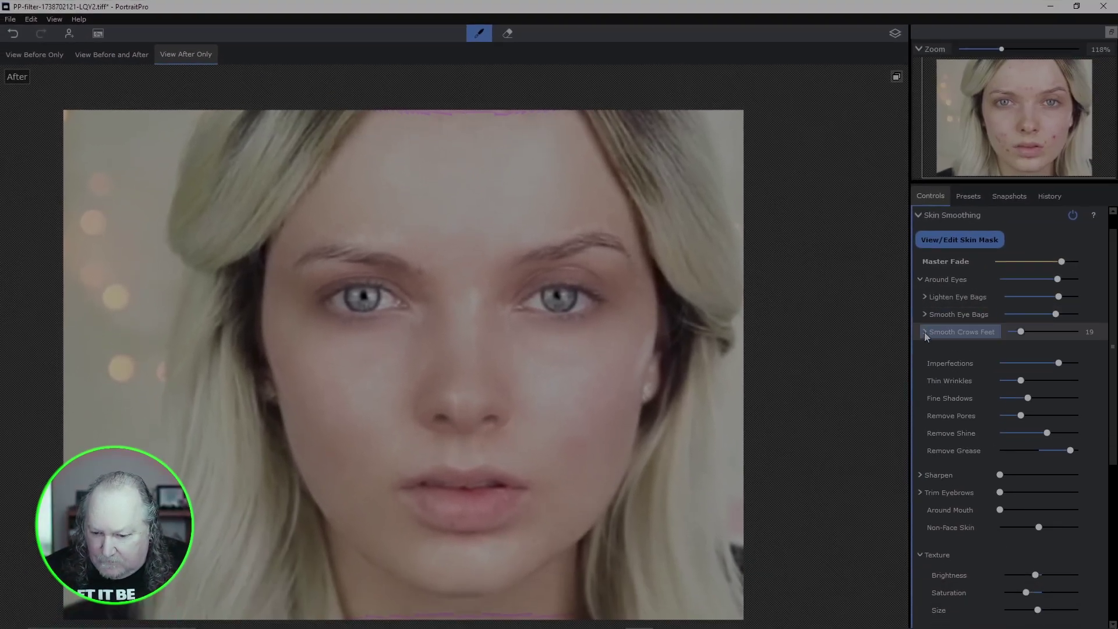
# Set Smooth Crows Feet to 0 and collapse the Around Eyes group
pyautogui.click(925, 332)
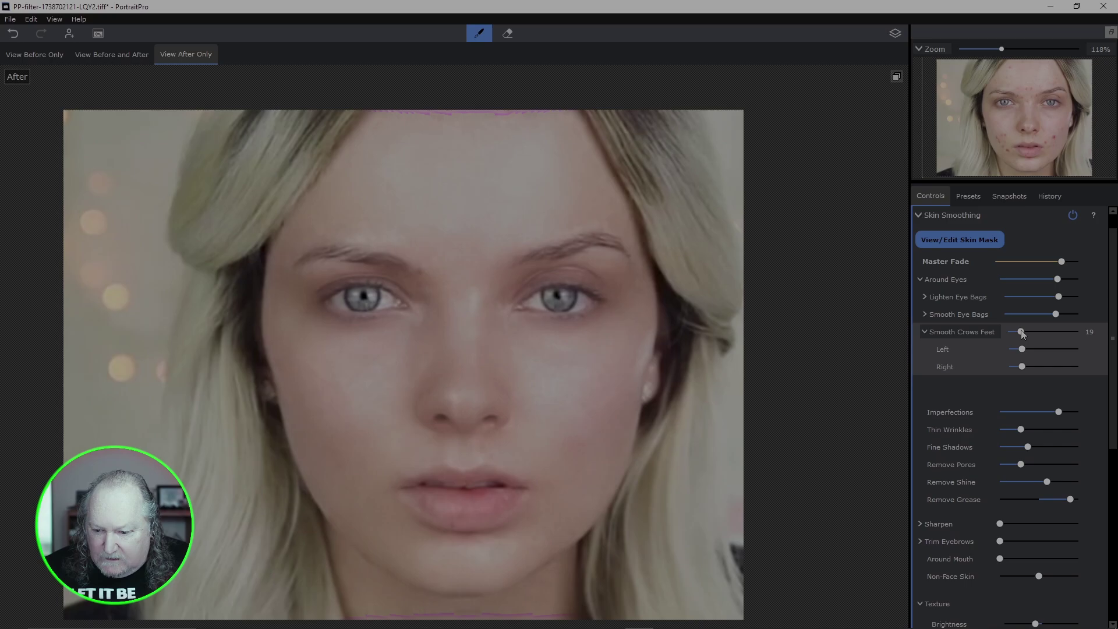
pyautogui.moveTo(1023, 333)
pyautogui.mouseDown()
pyautogui.moveTo(1064, 330)
pyautogui.moveTo(1000, 330)
pyautogui.moveTo(1044, 331)
pyautogui.moveTo(1011, 334)
pyautogui.mouseUp()
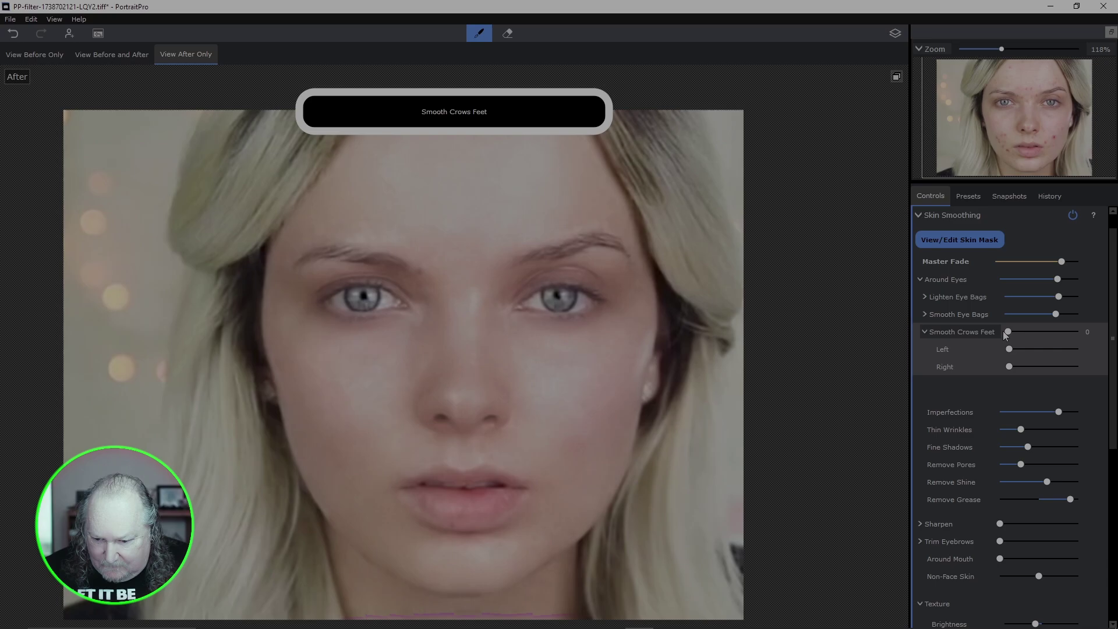
pyautogui.click(925, 332)
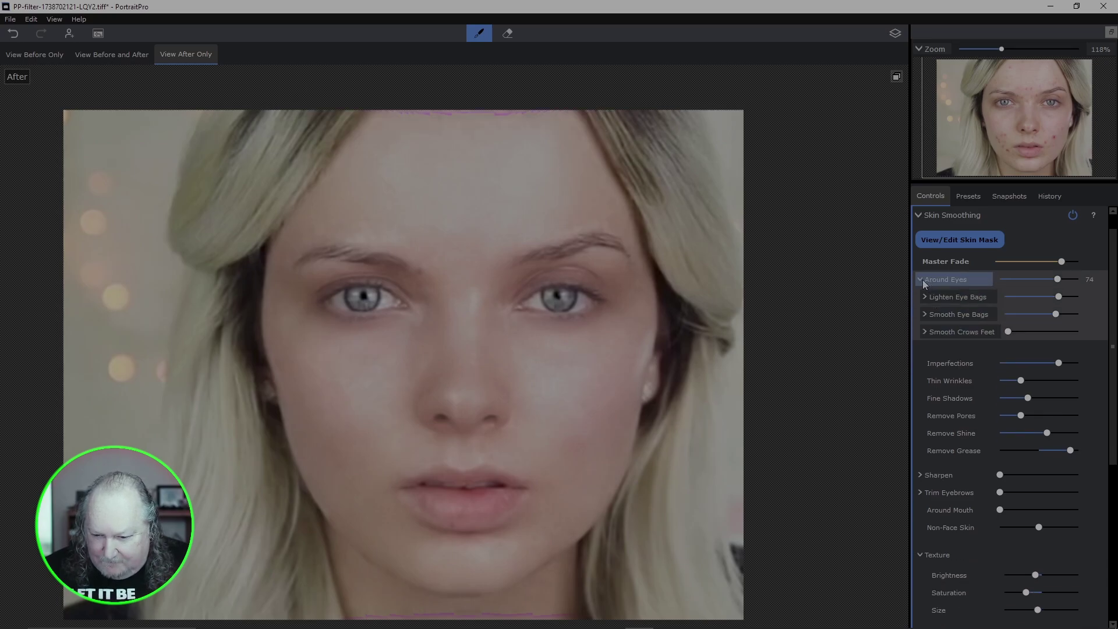
pyautogui.click(921, 279)
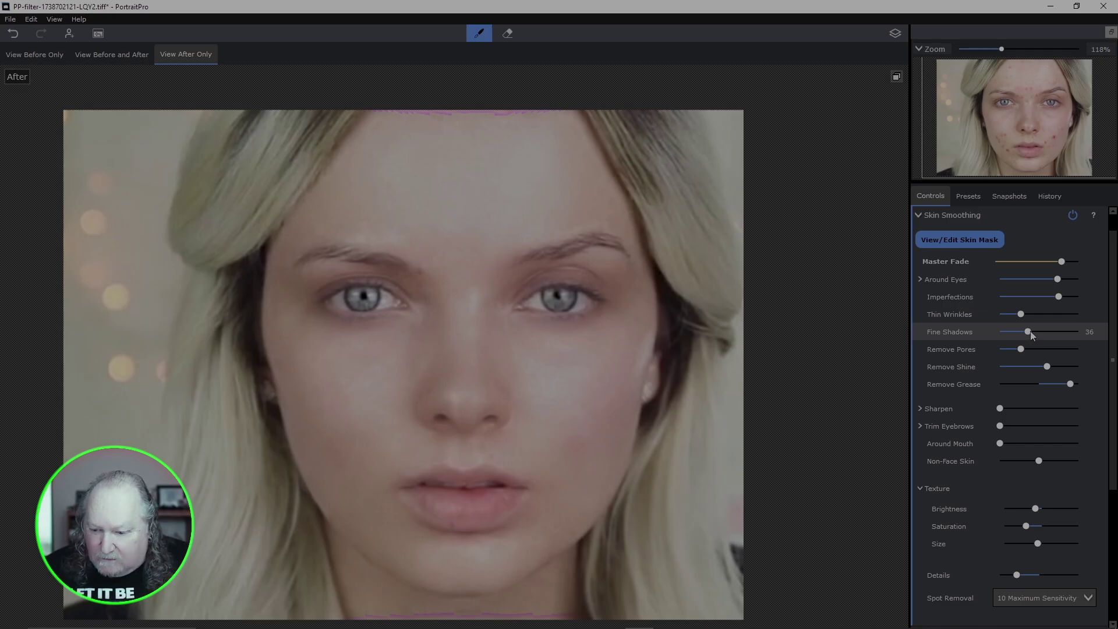
# Undo the Fine Shadows tweak and set Remove Pores to about 78 after maxing it
pyautogui.moveTo(1030, 333)
pyautogui.mouseDown()
pyautogui.moveTo(1013, 334)
pyautogui.moveTo(1032, 332)
pyautogui.mouseUp()
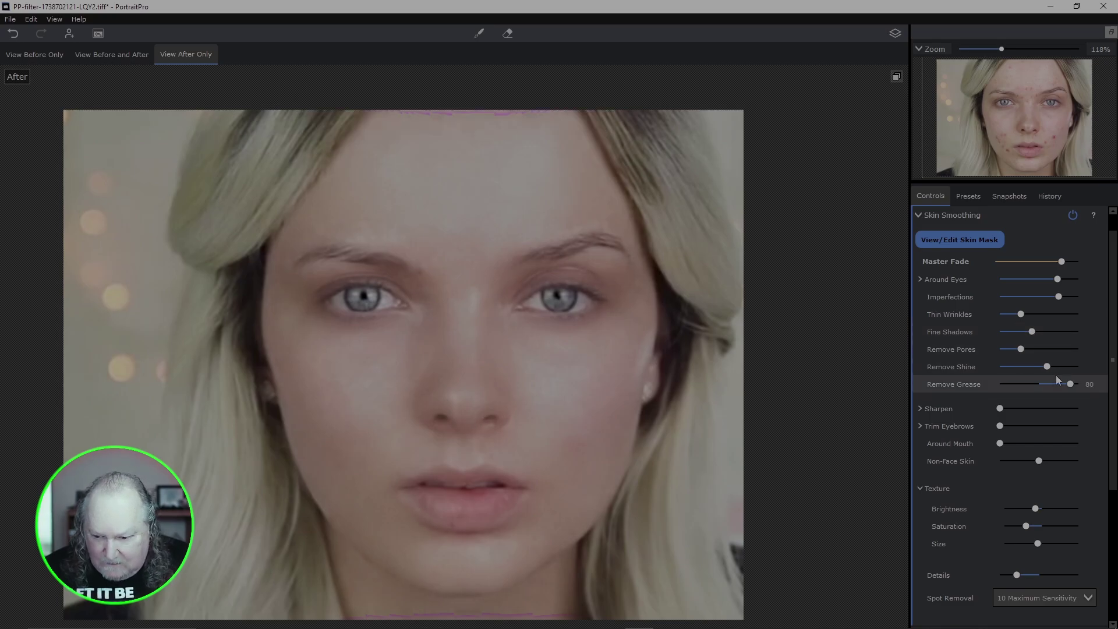
pyautogui.hotkey('ctrl', 'z')
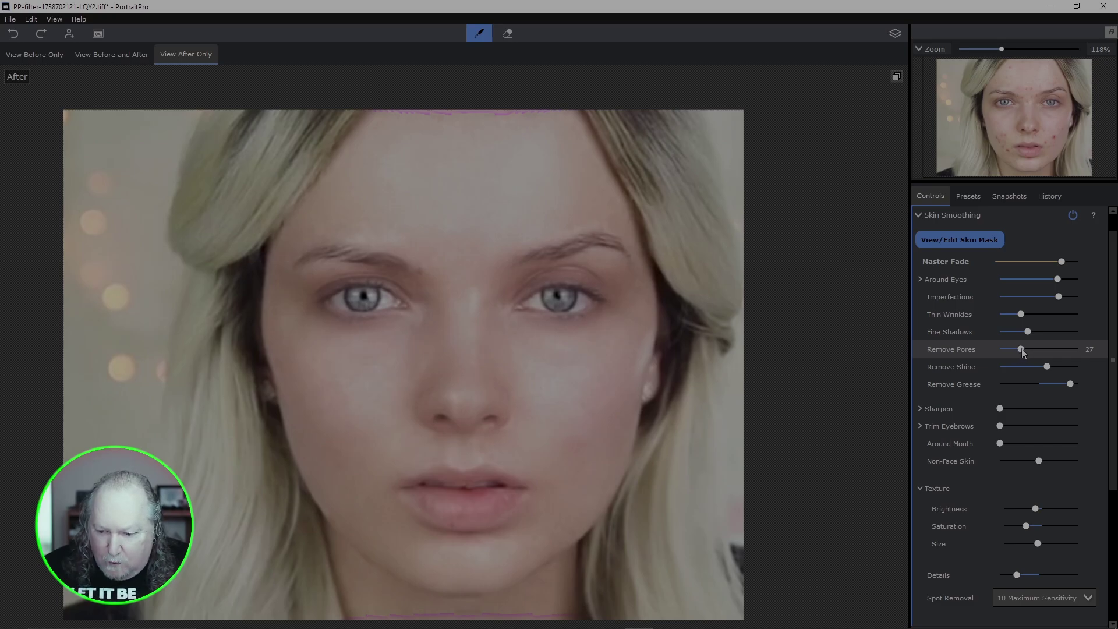
pyautogui.moveTo(1024, 353); pyautogui.dragTo(1071, 349)
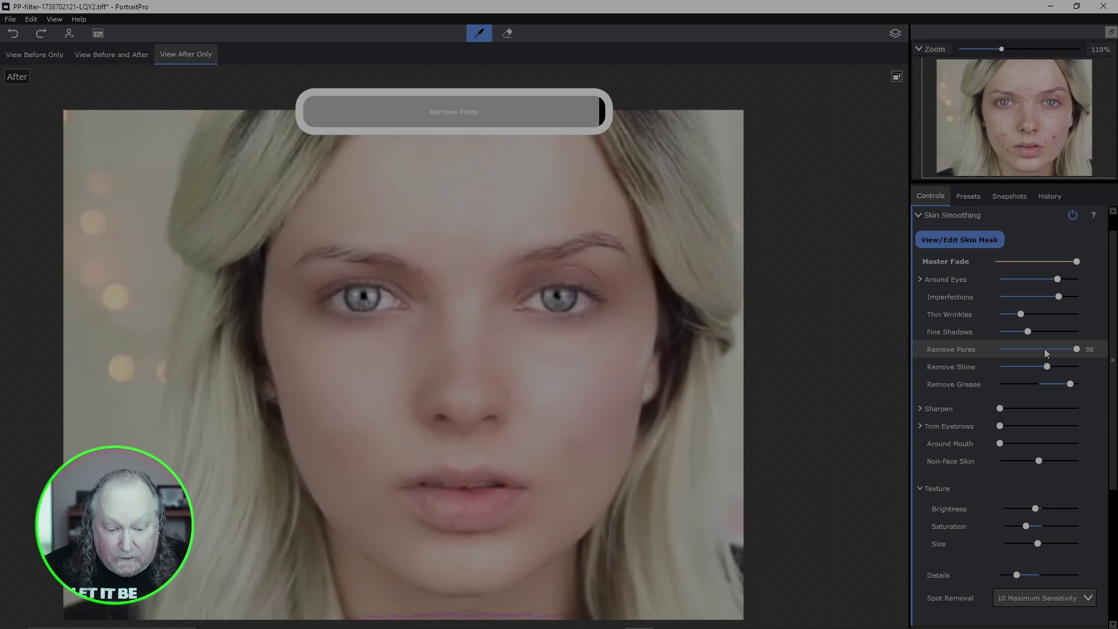
pyautogui.click(1060, 351)
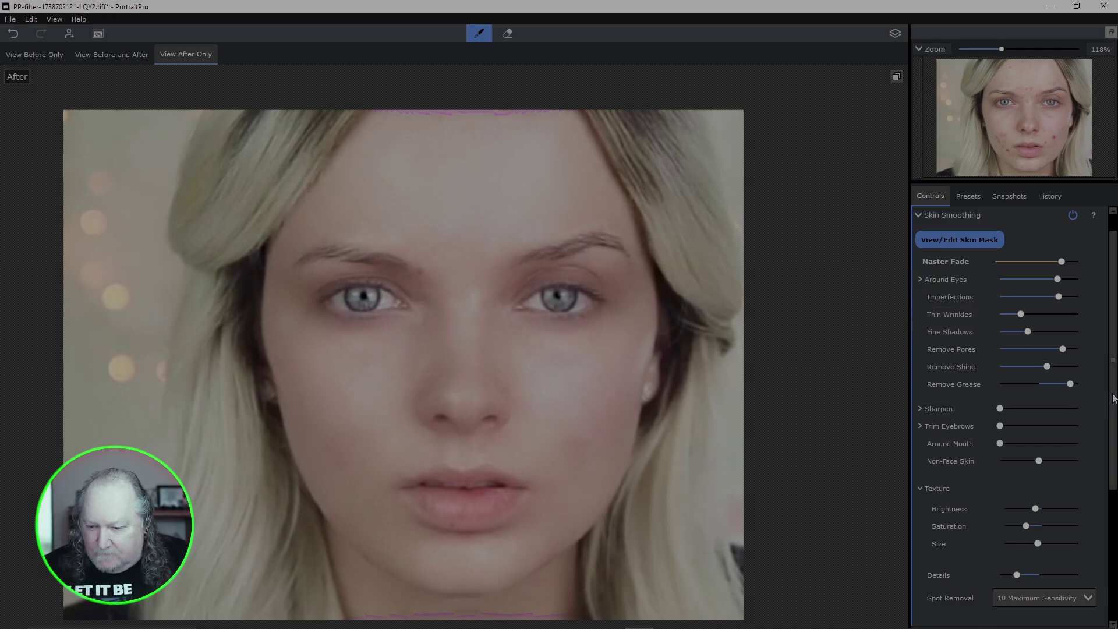
pyautogui.scroll(-3, 1030, 279)
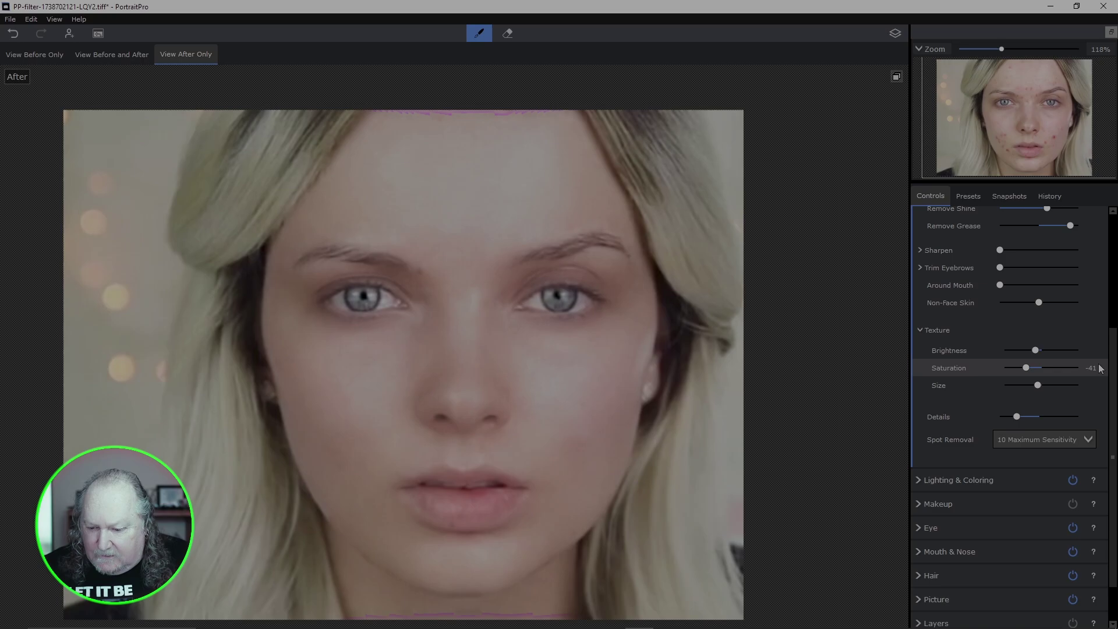
pyautogui.scroll(4, 1115, 363)
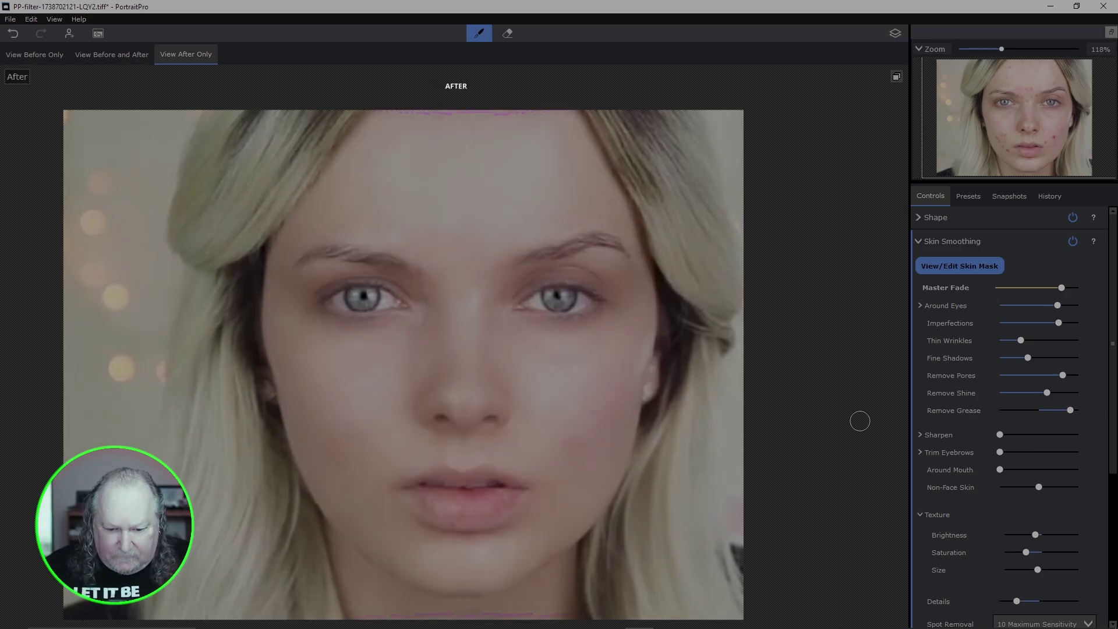
# Switch from Skin Smoothing to Lighting & Coloring, try moving the light direction, then undo it
pyautogui.click(927, 243)
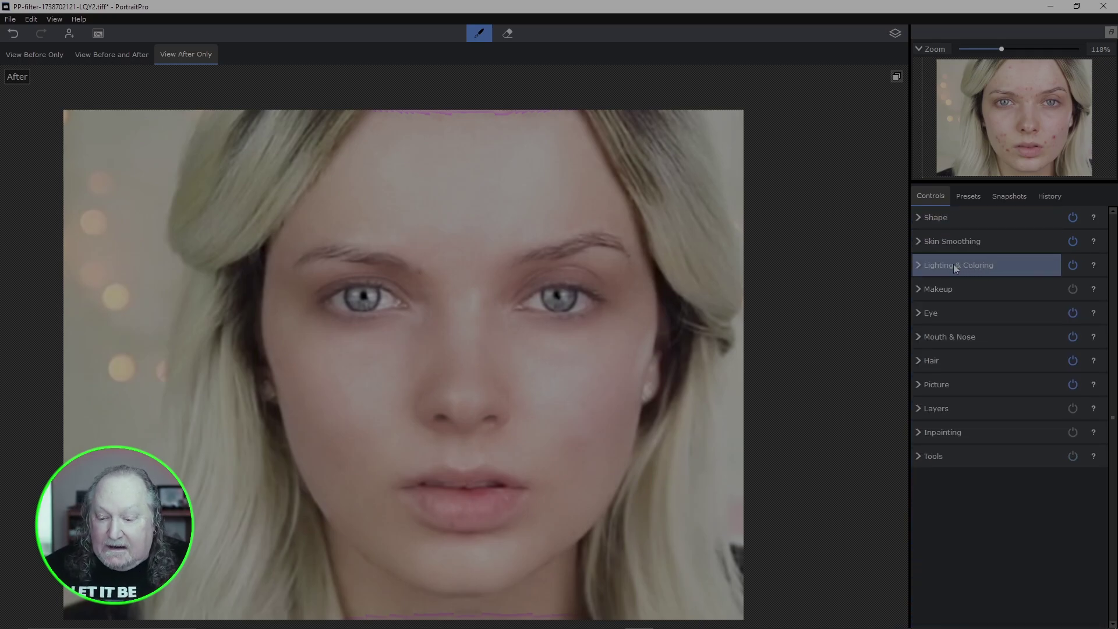
pyautogui.click(919, 264)
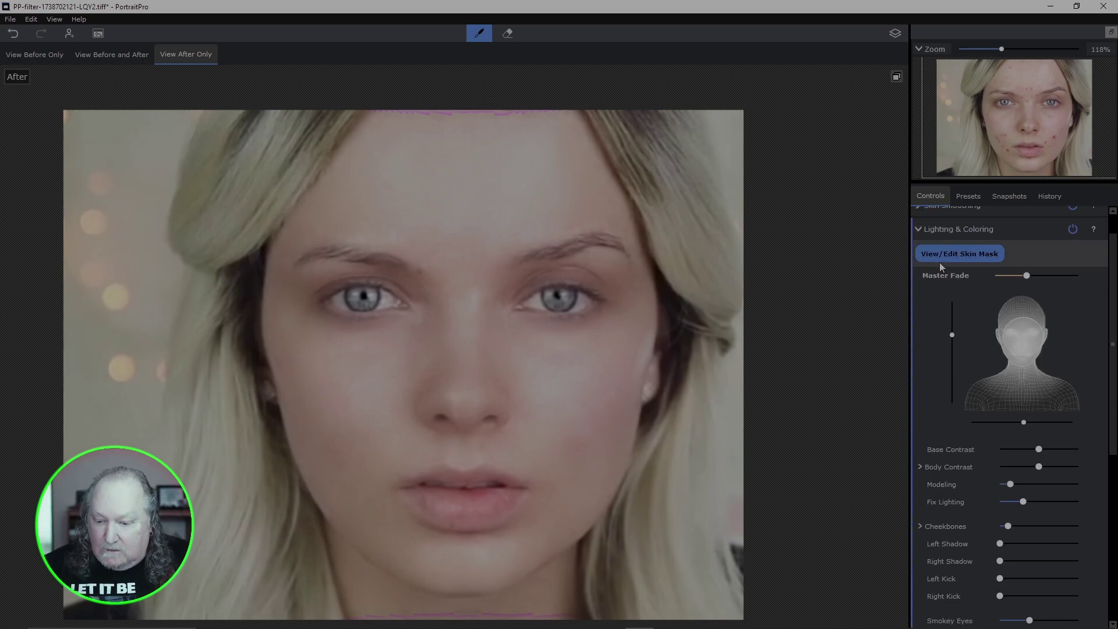
pyautogui.scroll(-1, 1115, 349)
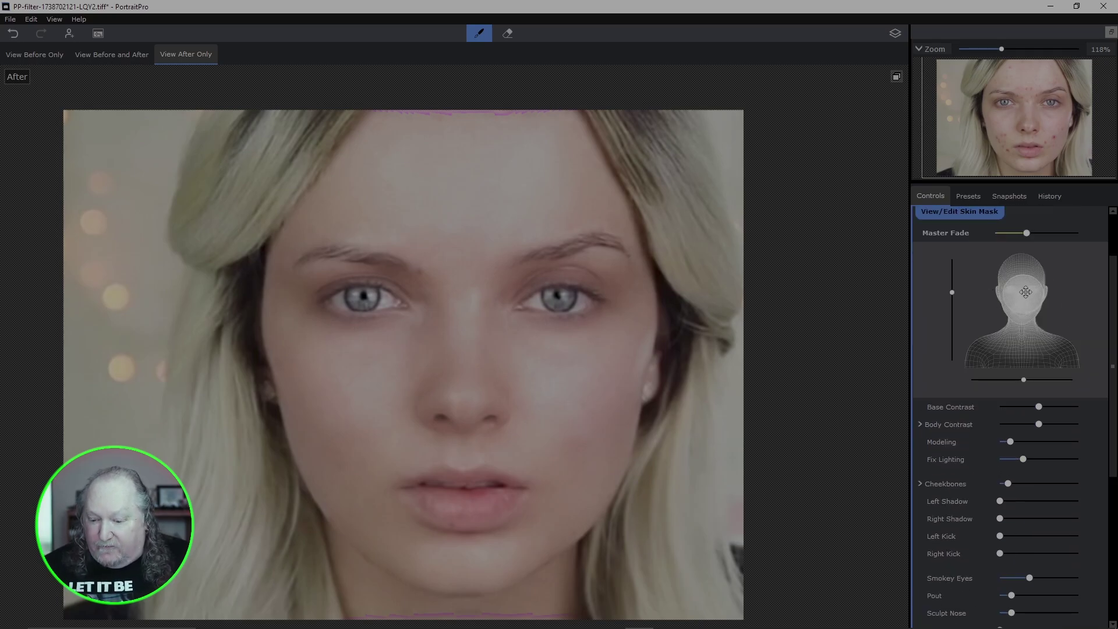
pyautogui.moveTo(1022, 295)
pyautogui.mouseDown()
pyautogui.moveTo(979, 289)
pyautogui.moveTo(1060, 283)
pyautogui.moveTo(1055, 297)
pyautogui.mouseUp()
pyautogui.hotkey('ctrl', 'z')
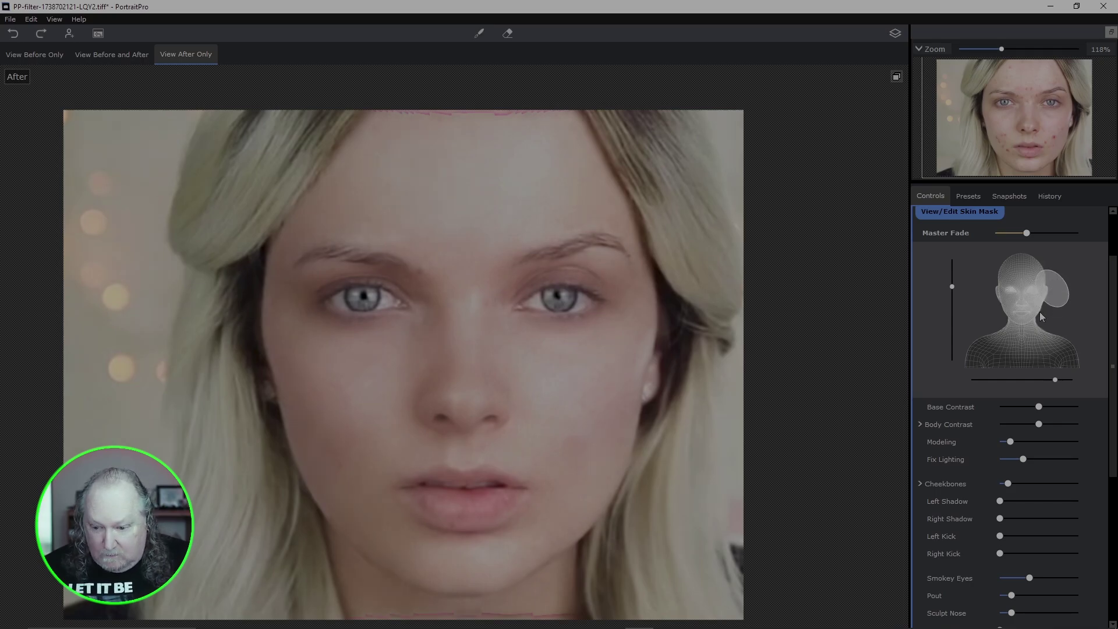
# Try Modeling at 100 and undo it, then raise Fix Lighting to 54
pyautogui.scroll(-3, 1038, 289)
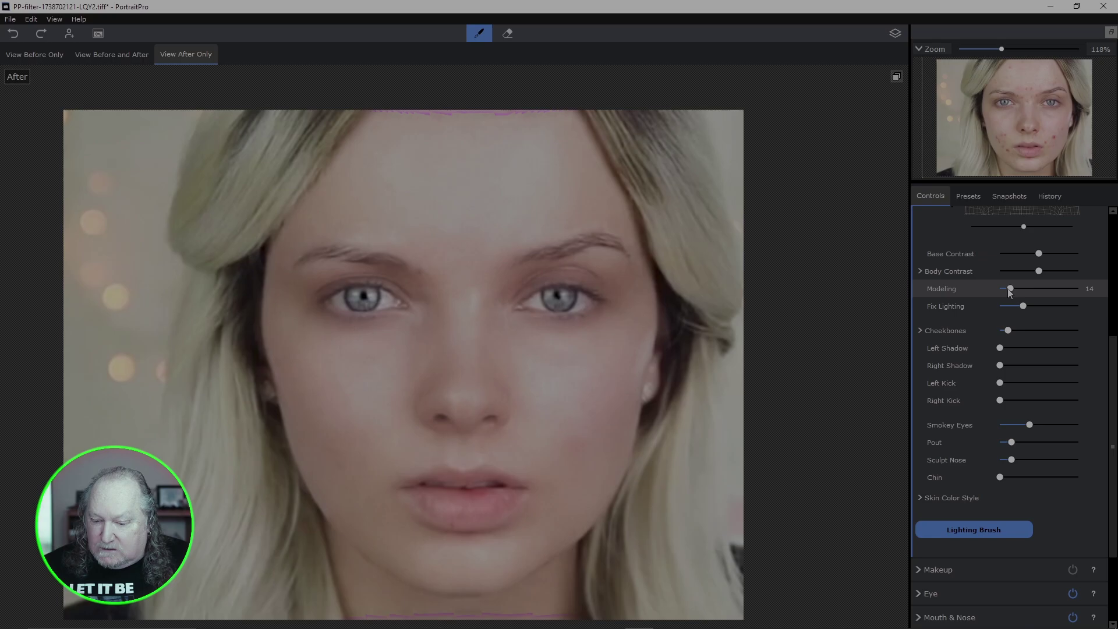
pyautogui.moveTo(1013, 291); pyautogui.dragTo(1049, 290)
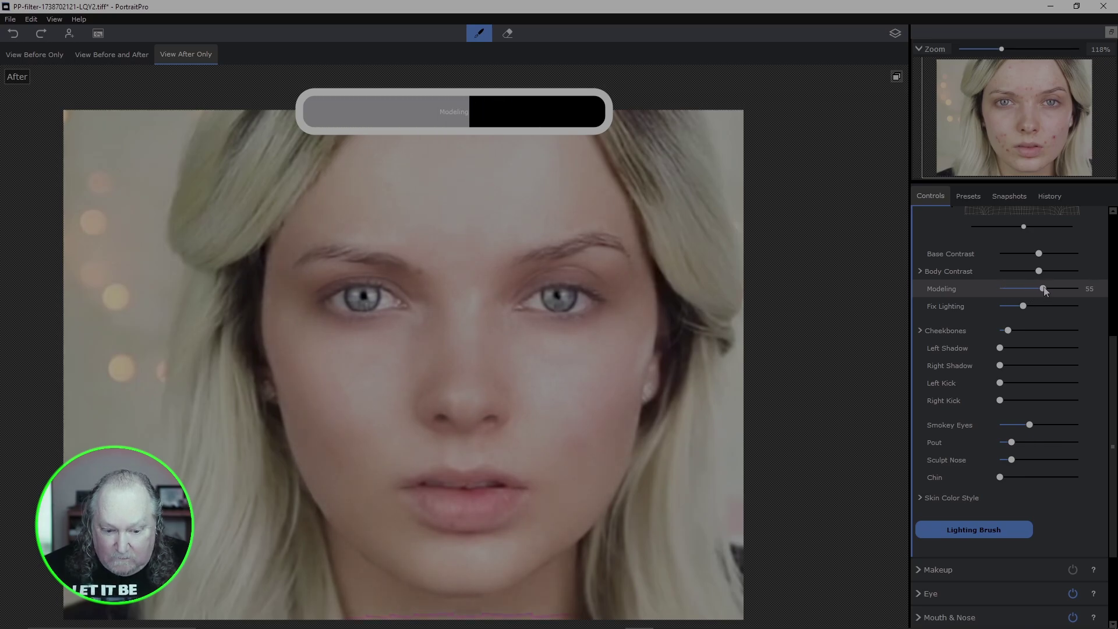
pyautogui.hotkey('ctrl', 'z')
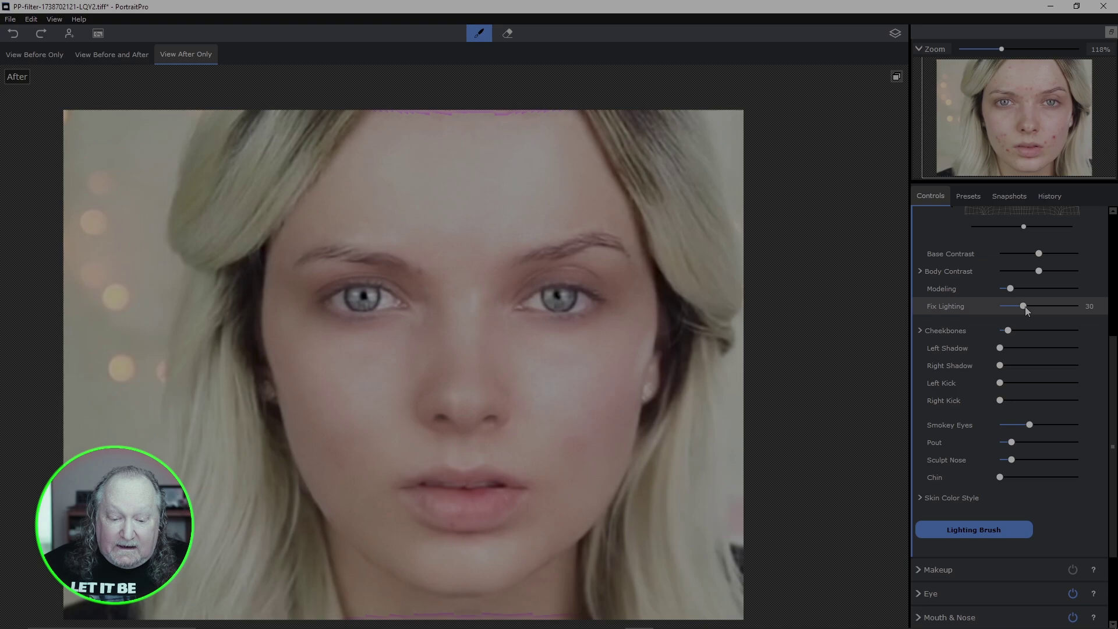
pyautogui.click(1026, 305)
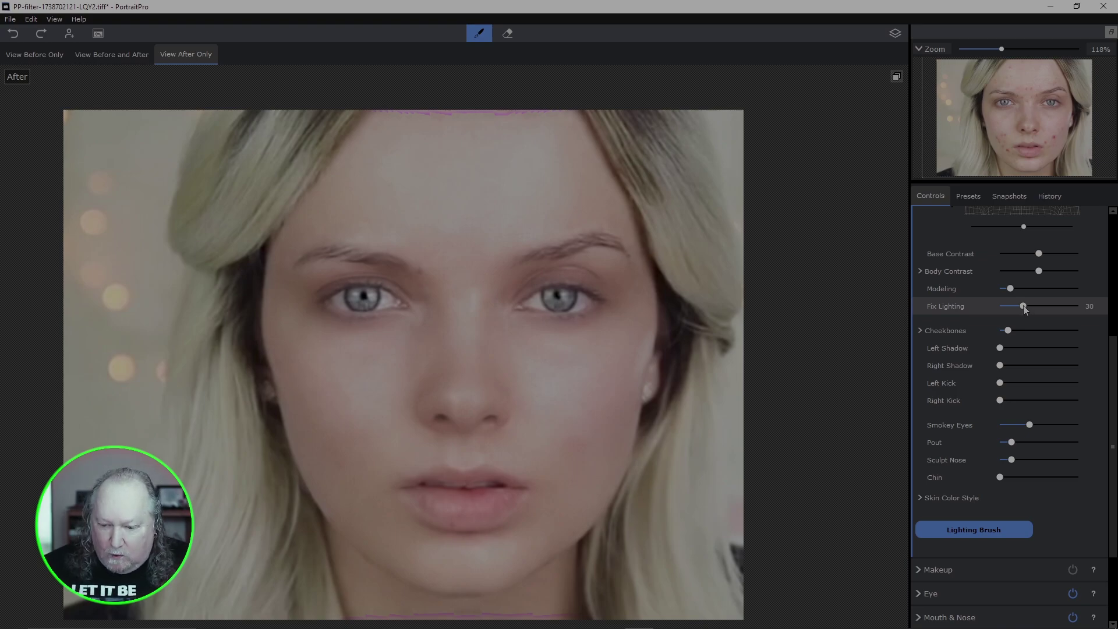
pyautogui.moveTo(1027, 306); pyautogui.dragTo(1050, 315)
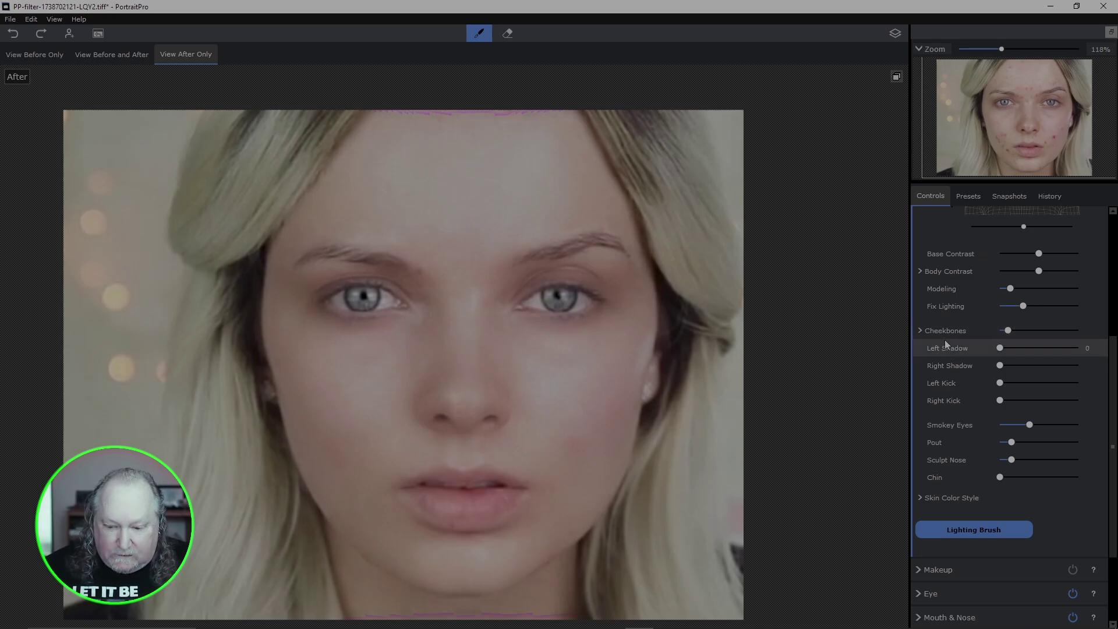
# Set Cheekbones to 48, check its left/right subgroup, and push Left Shadow to 100
pyautogui.moveTo(1009, 331)
pyautogui.mouseDown()
pyautogui.moveTo(1082, 324)
pyautogui.moveTo(1009, 330)
pyautogui.mouseUp()
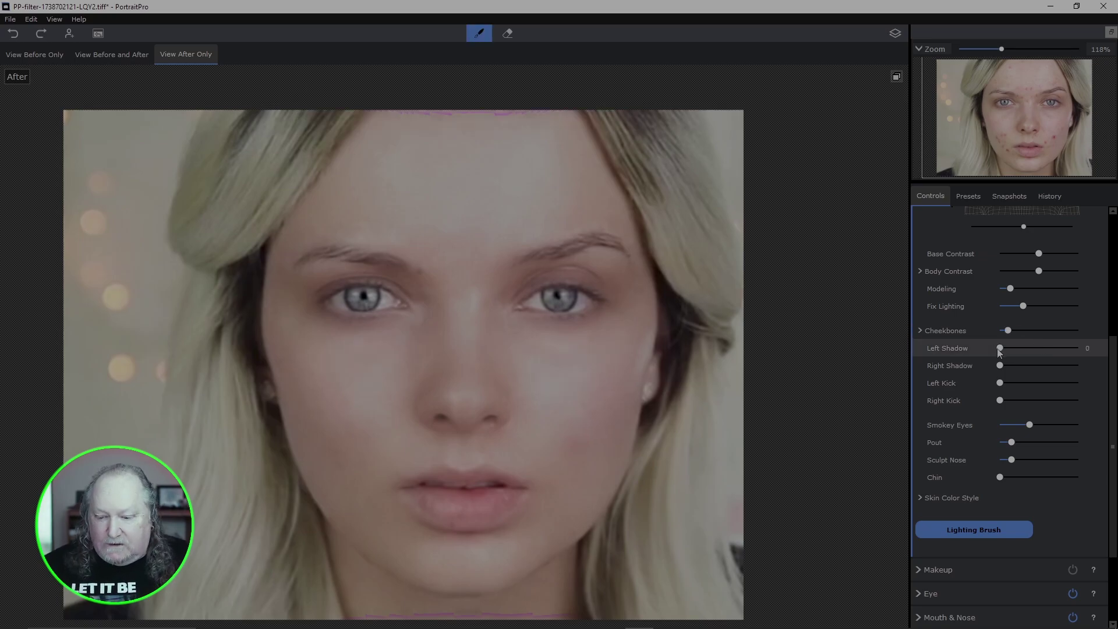
pyautogui.click(919, 330)
pyautogui.click(919, 330)
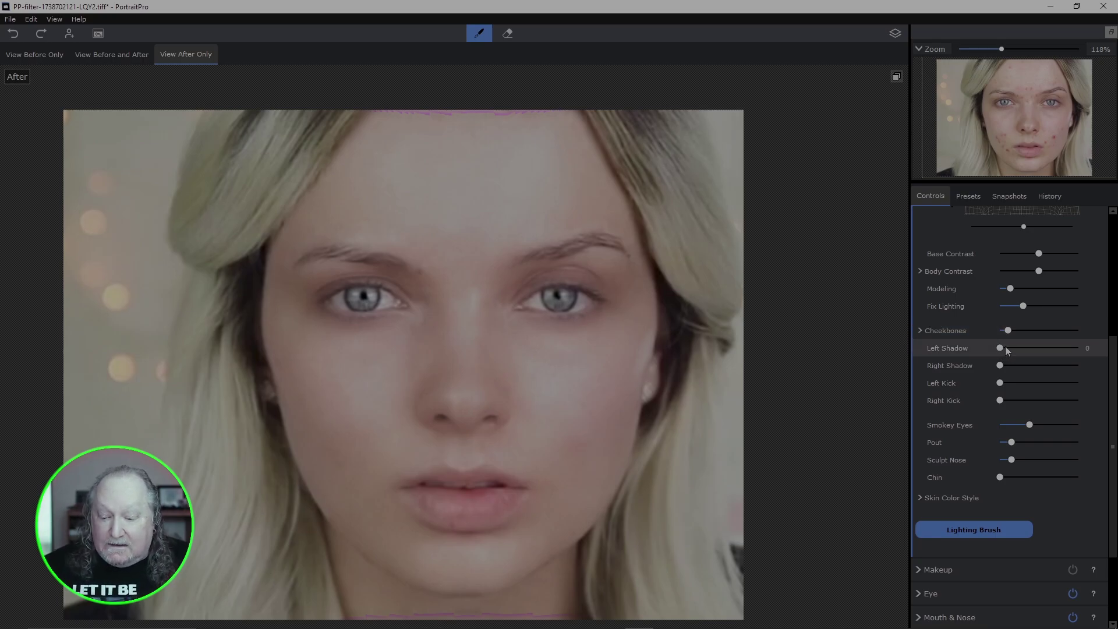
pyautogui.moveTo(1002, 348)
pyautogui.mouseDown()
pyautogui.moveTo(1083, 337)
pyautogui.moveTo(1001, 348)
pyautogui.moveTo(1076, 353)
pyautogui.moveTo(1000, 359)
pyautogui.moveTo(1016, 381)
pyautogui.moveTo(1082, 377)
pyautogui.moveTo(948, 402)
pyautogui.moveTo(1085, 401)
pyautogui.moveTo(981, 403)
pyautogui.mouseUp()
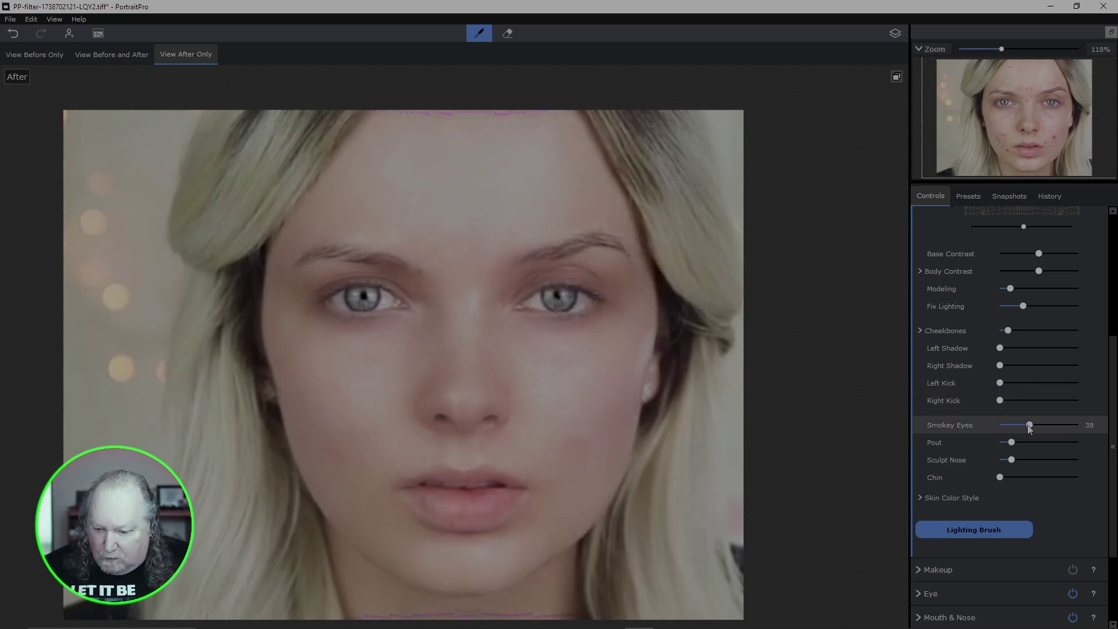
# Try Smokey Eyes at 100 and undo, raise Pout to 23 and Sculpt Nose, undo Chin
pyautogui.moveTo(1030, 425); pyautogui.dragTo(909, 428)
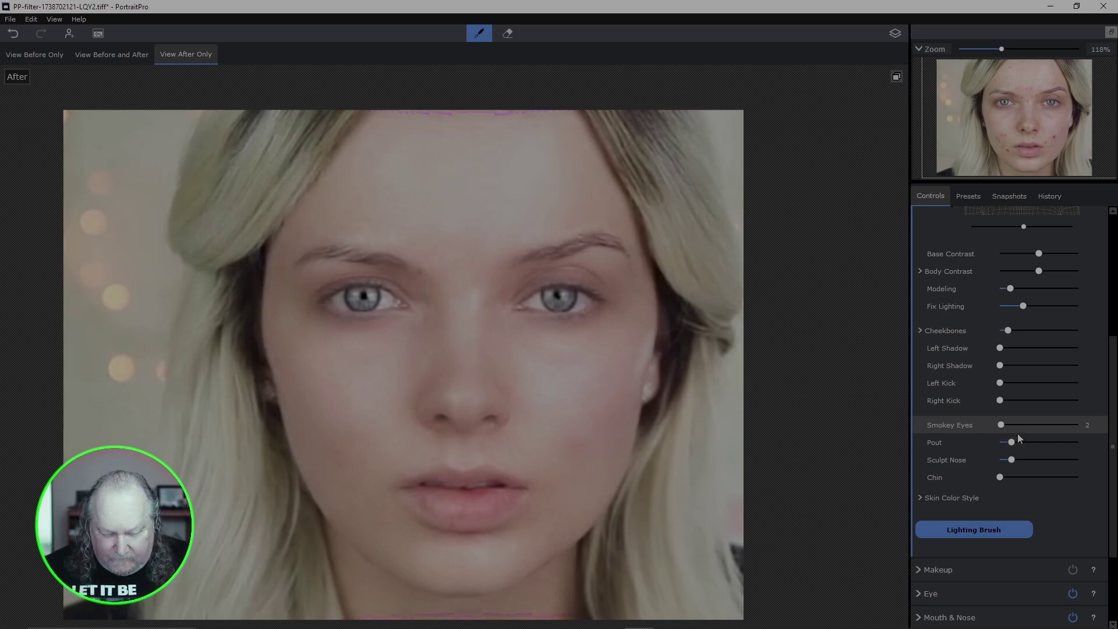
pyautogui.hotkey('ctrl', 'z')
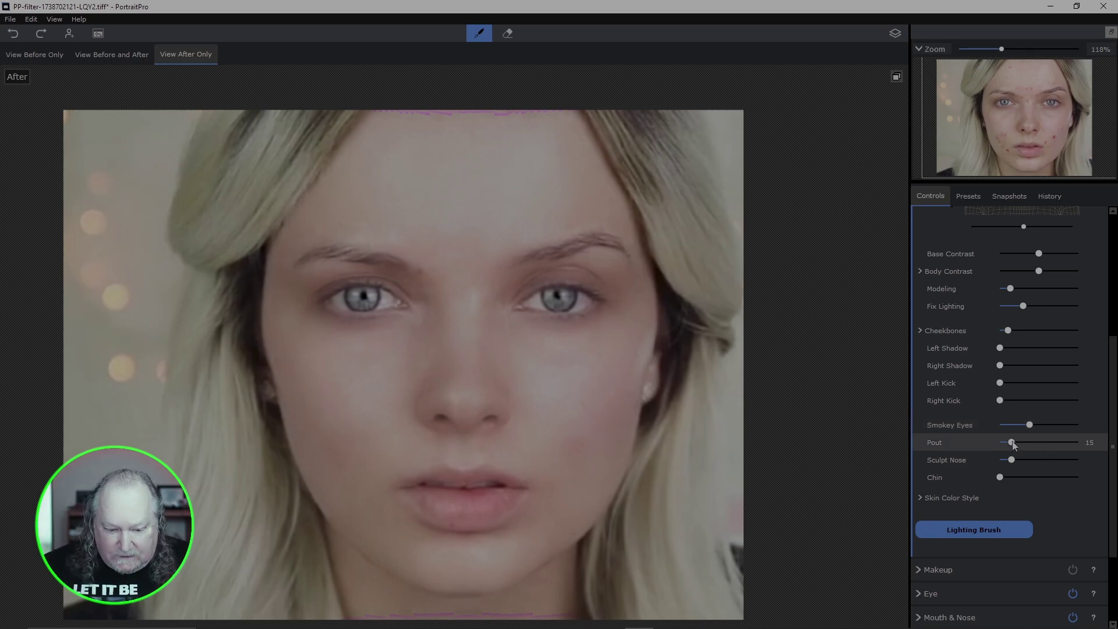
pyautogui.moveTo(1014, 445)
pyautogui.mouseDown()
pyautogui.moveTo(1065, 441)
pyautogui.moveTo(1013, 442)
pyautogui.mouseUp()
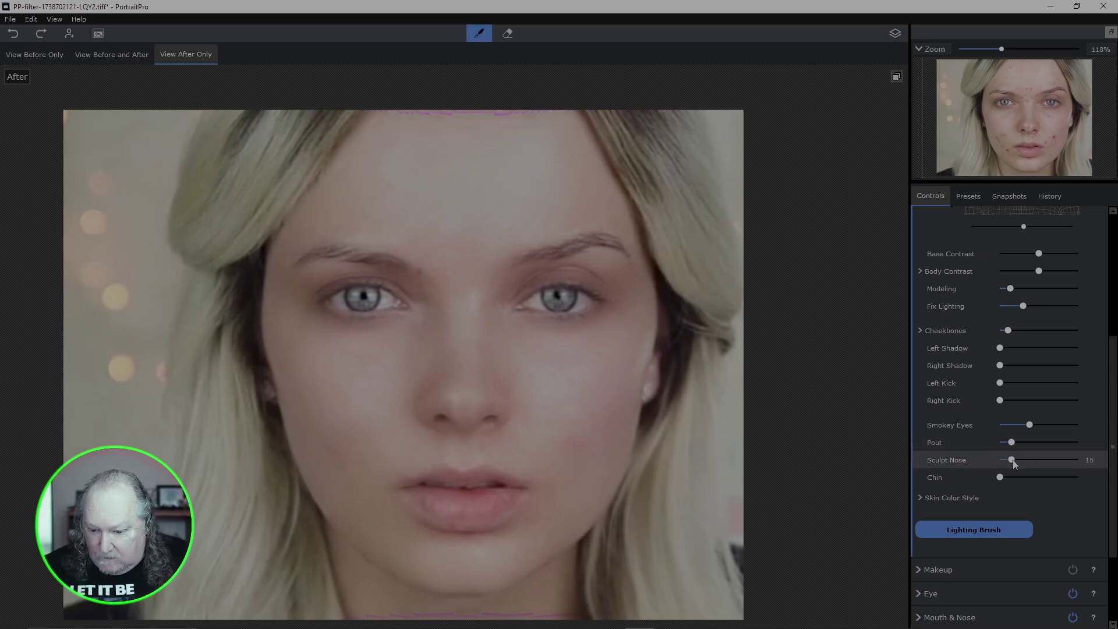
pyautogui.moveTo(1013, 460)
pyautogui.mouseDown()
pyautogui.moveTo(1071, 449)
pyautogui.moveTo(1000, 468)
pyautogui.moveTo(1075, 475)
pyautogui.moveTo(1011, 484)
pyautogui.mouseUp()
pyautogui.hotkey('ctrl', 'z')
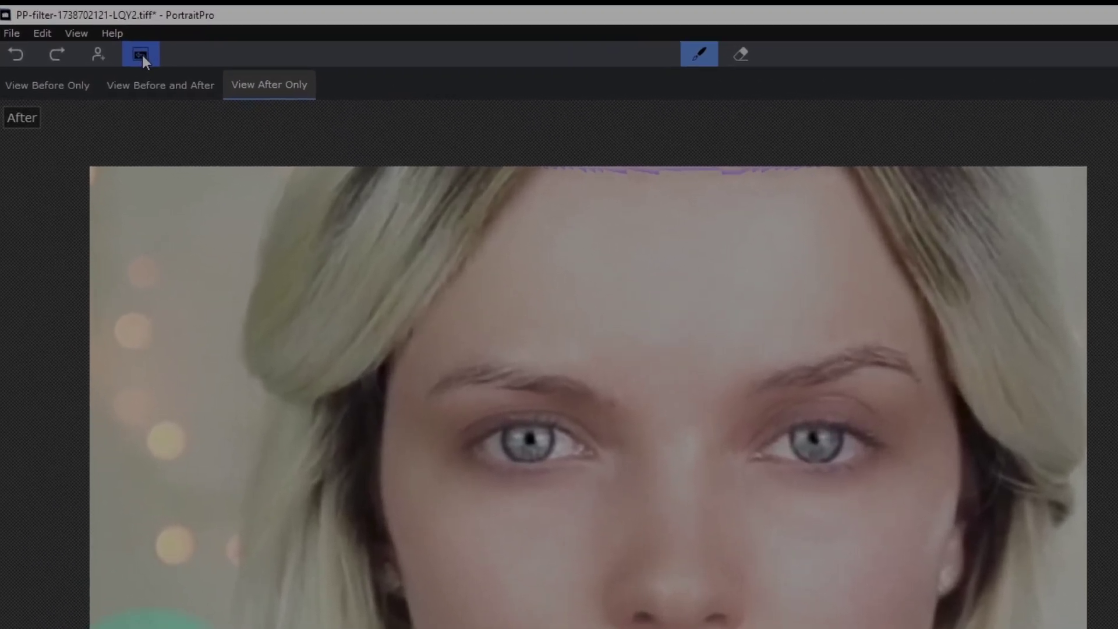
# Save the retouch to Photoshop as a smart filter, then toggle Layer 1 to compare with the original
pyautogui.click(97, 33)
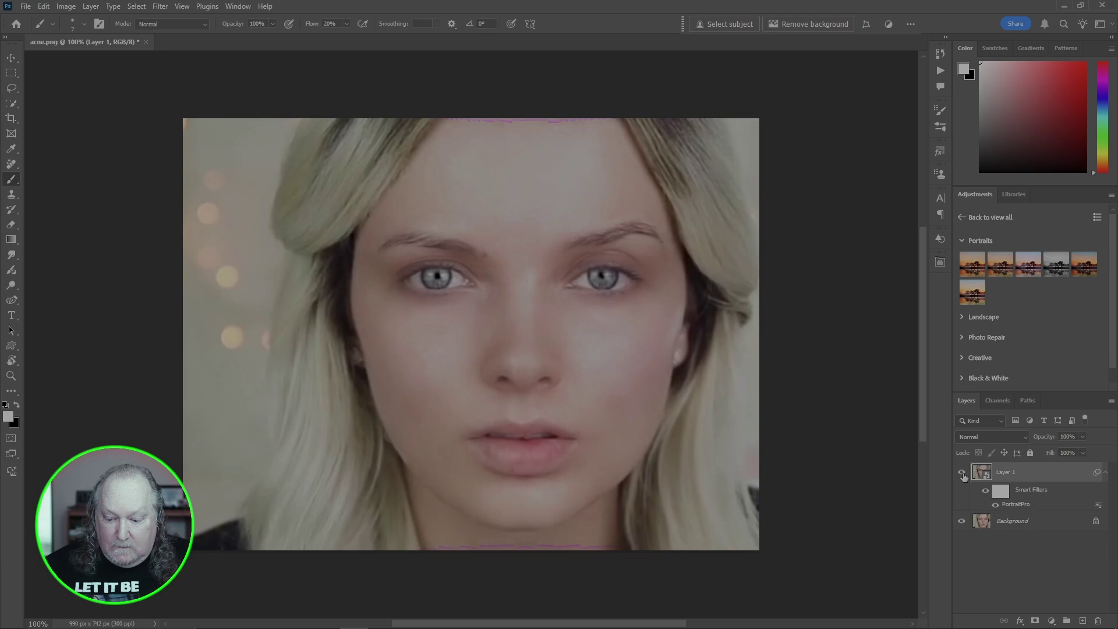
pyautogui.click(963, 473)
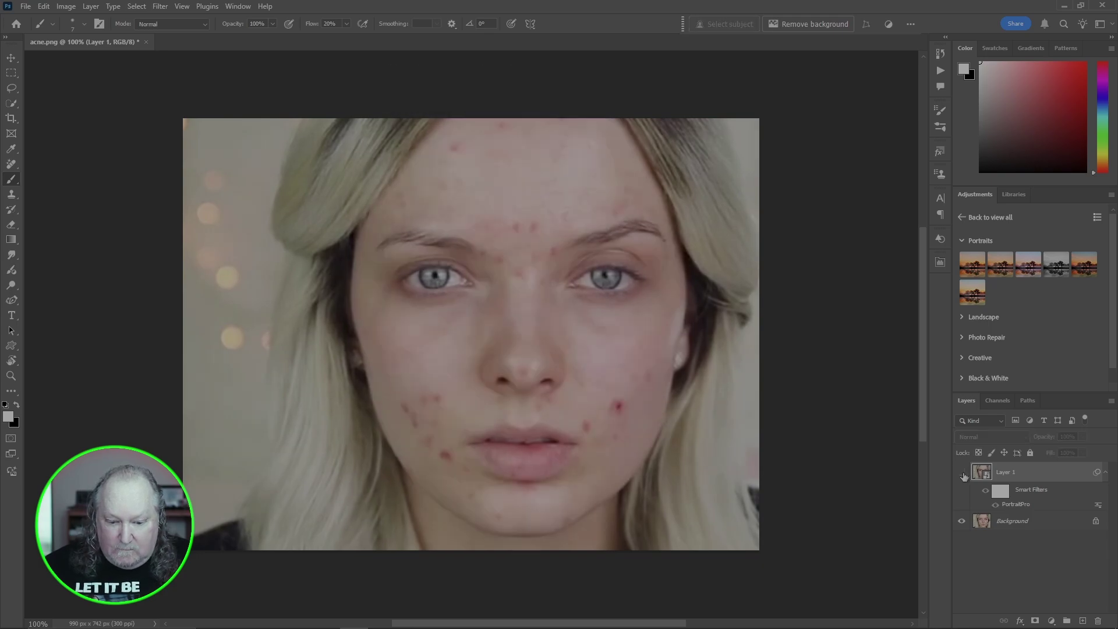
pyautogui.click(963, 474)
pyautogui.click(963, 474)
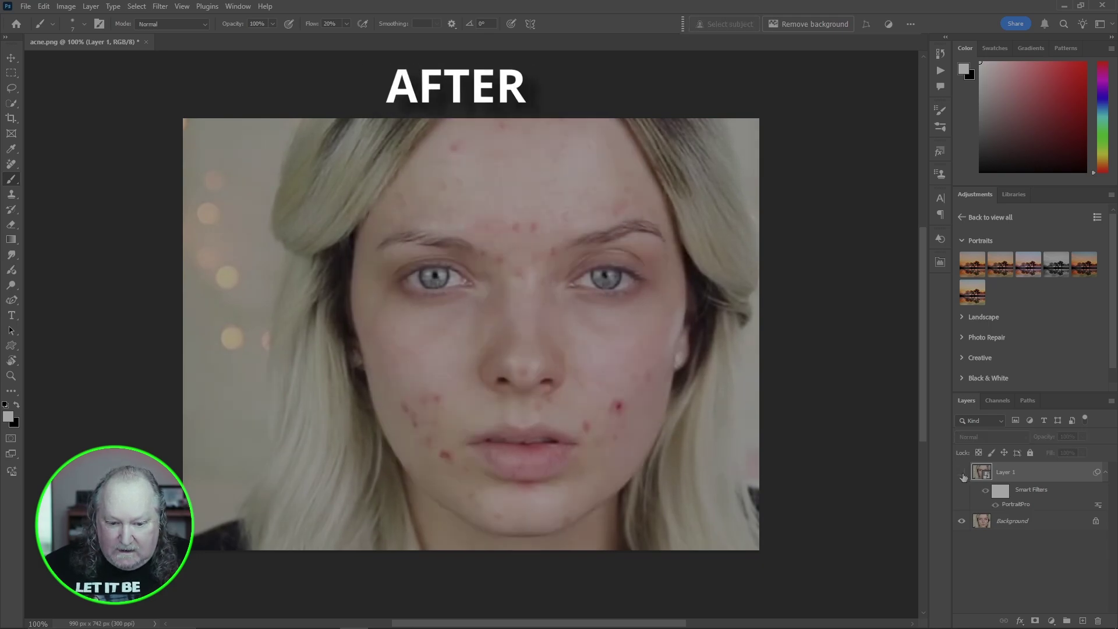